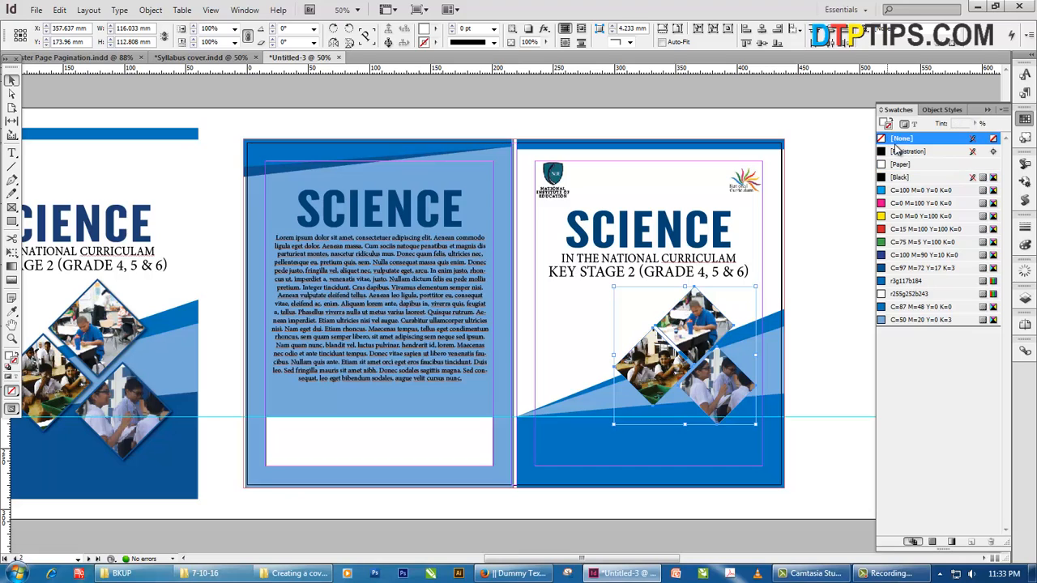
- Give the front cover's diamond photo group a 3 pt stroke in C=97 M=72 Y=17 K=3
click(911, 268)
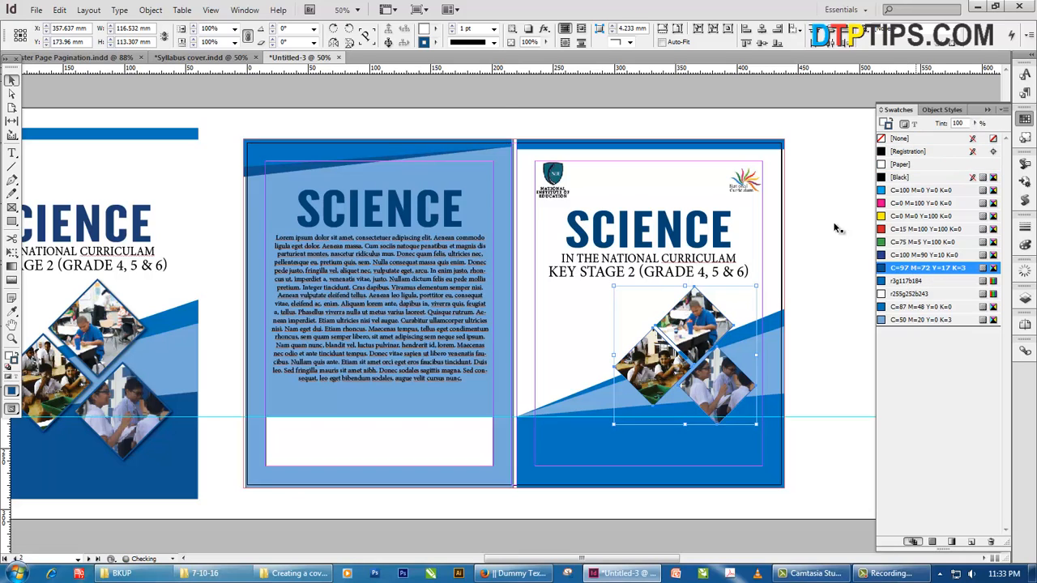
click(482, 29)
text(3)
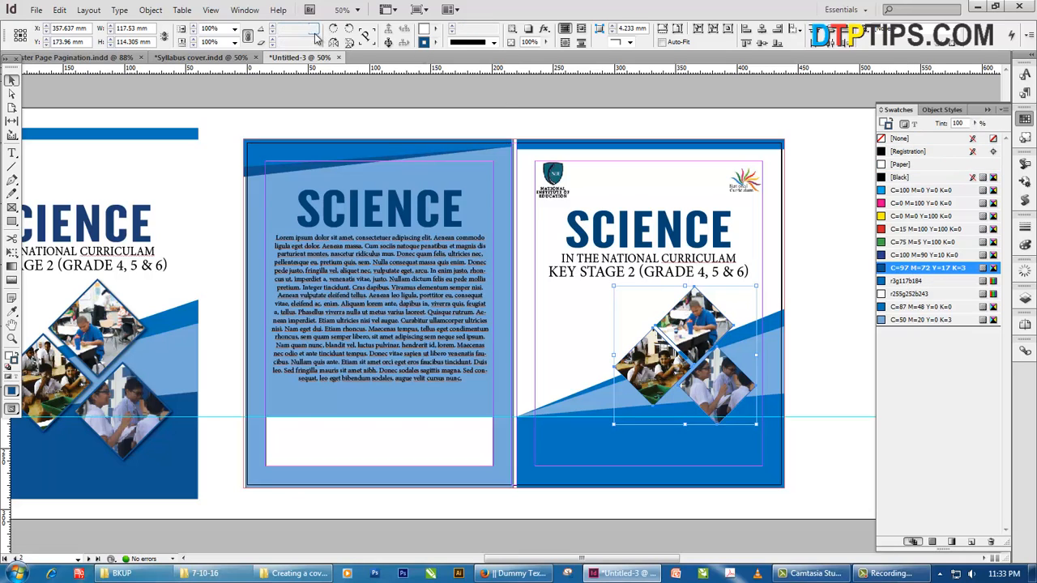
key(Return)
click(814, 373)
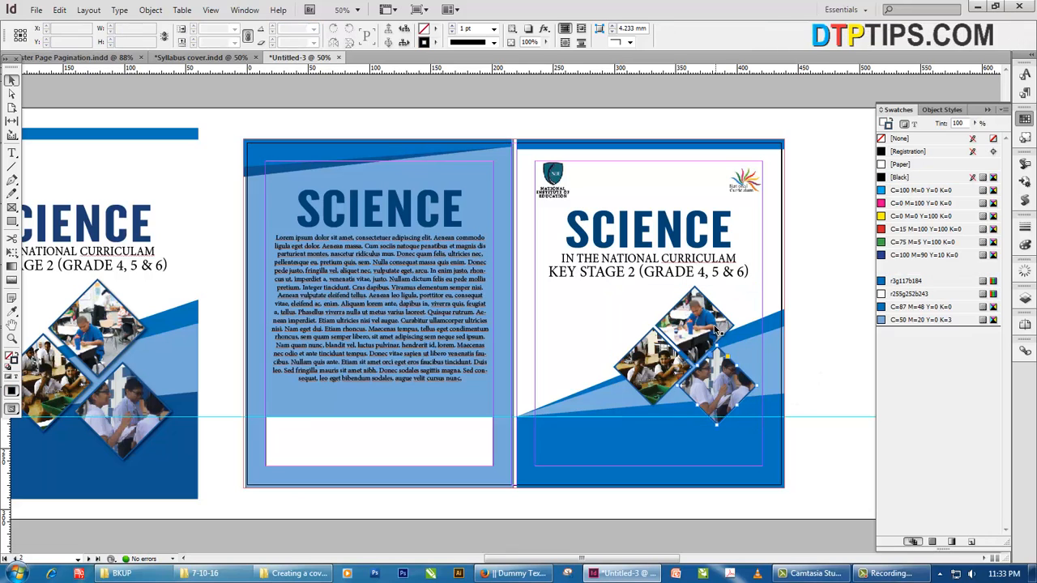
- Add a drop shadow to the diamond photo group and set the shadow's distance to 1 mm
click(729, 398)
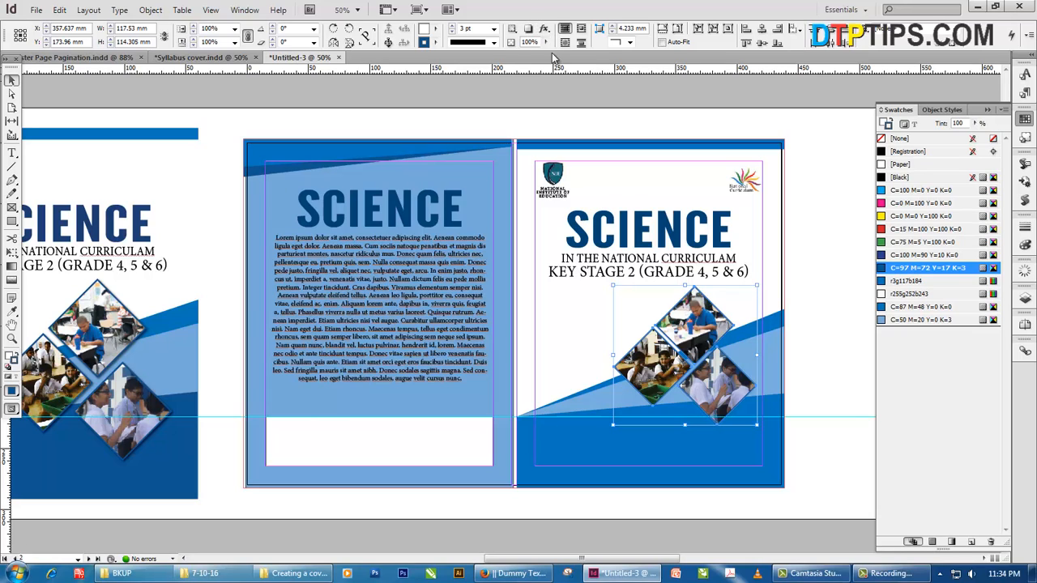
click(528, 28)
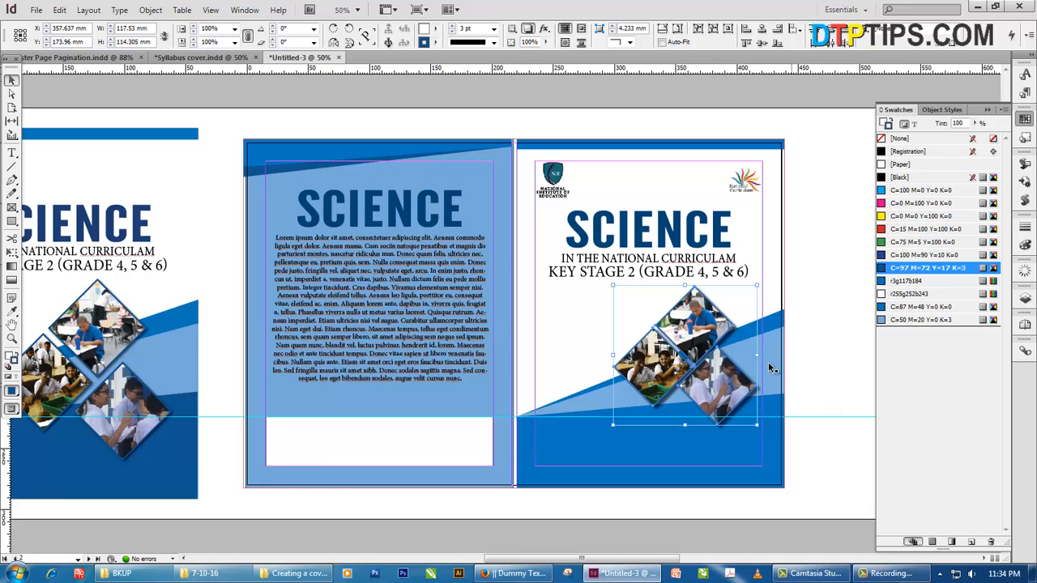
alt+scroll(717, 338, up, 2)
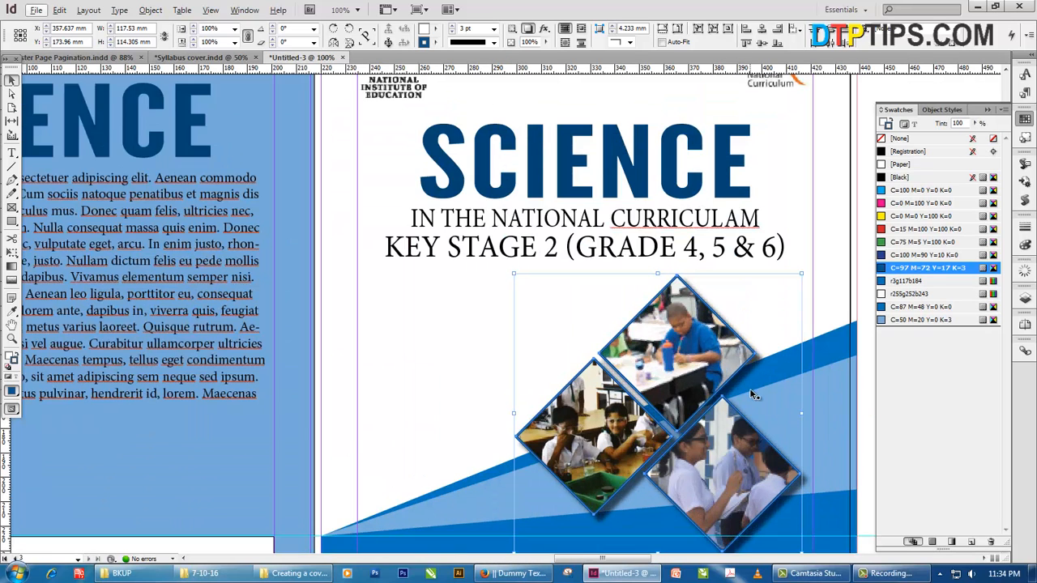
scroll(717, 302, down, 2)
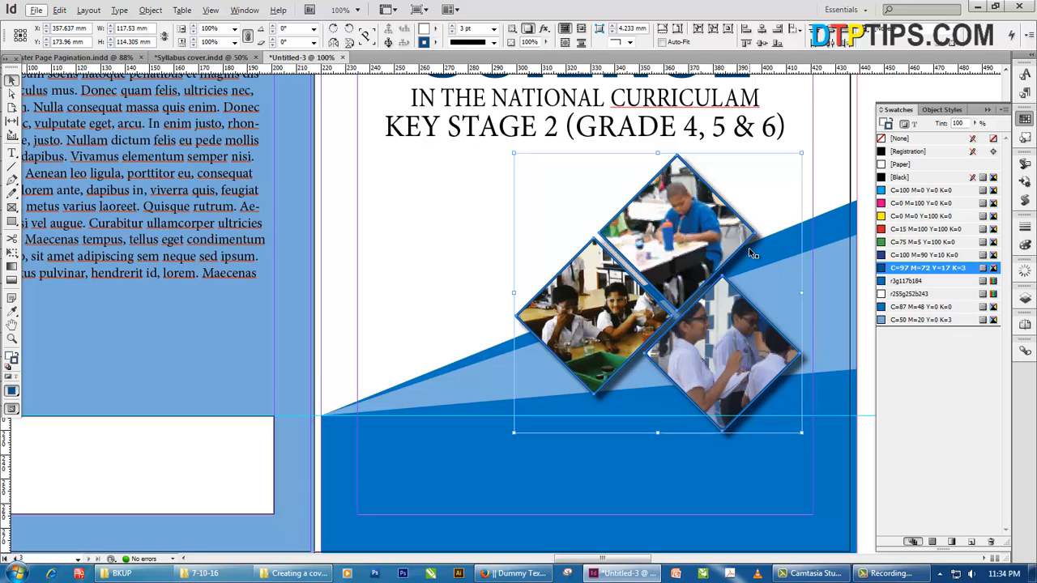
click(545, 32)
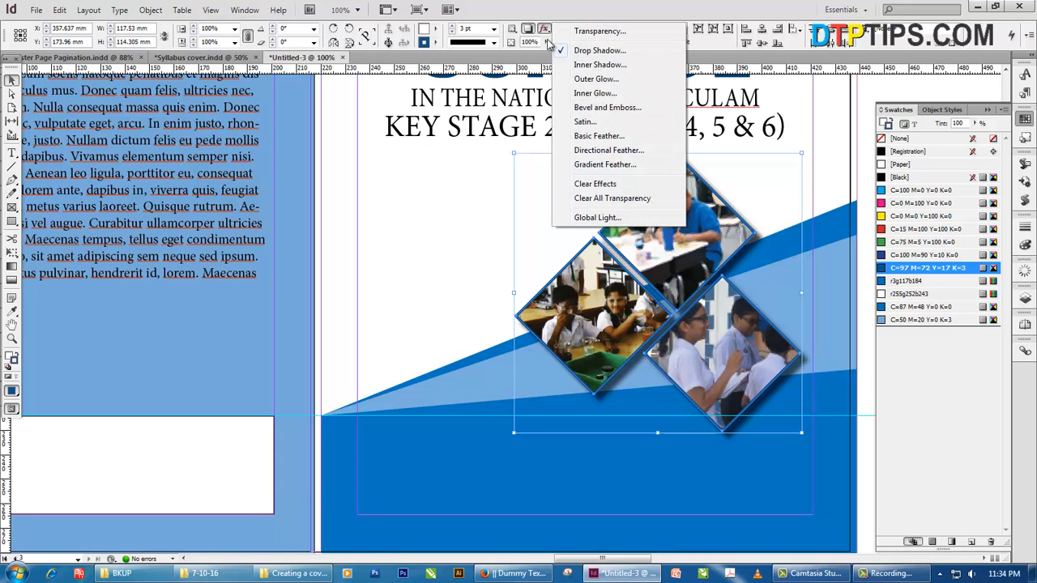
click(599, 51)
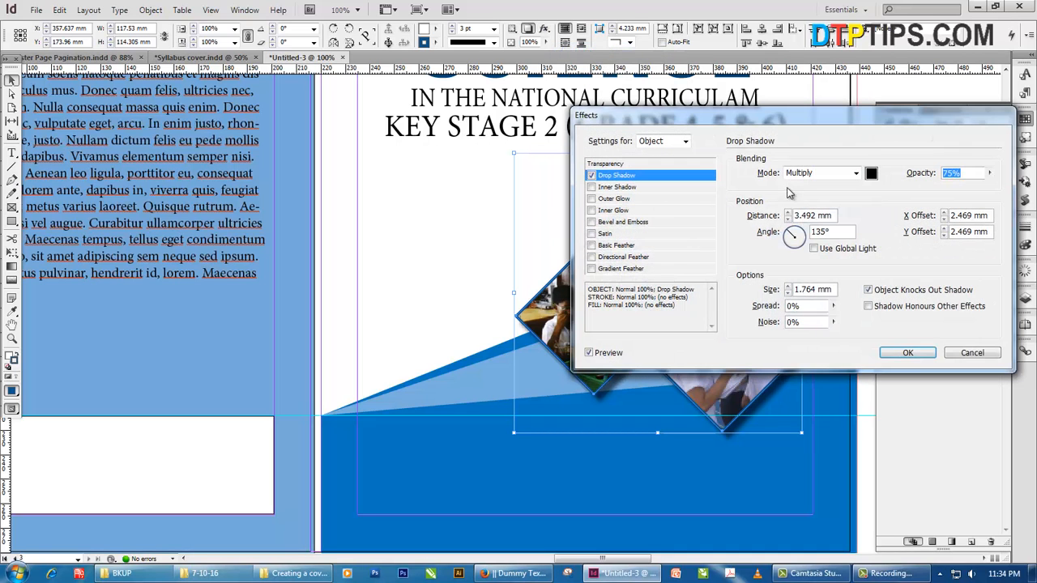
drag(776, 118, 412, 131)
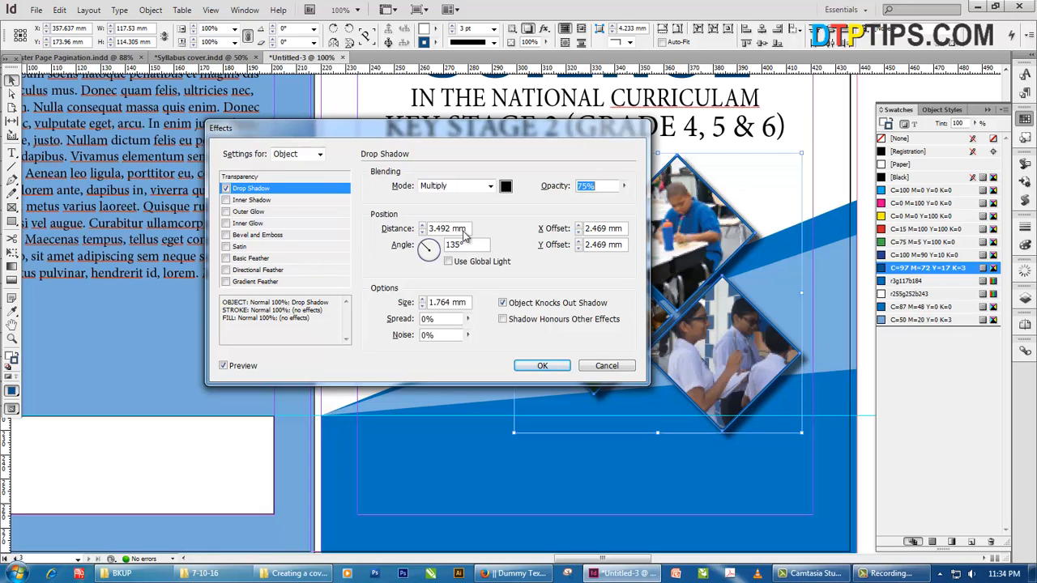
drag(465, 233, 401, 237)
text(1)
key(Tab)
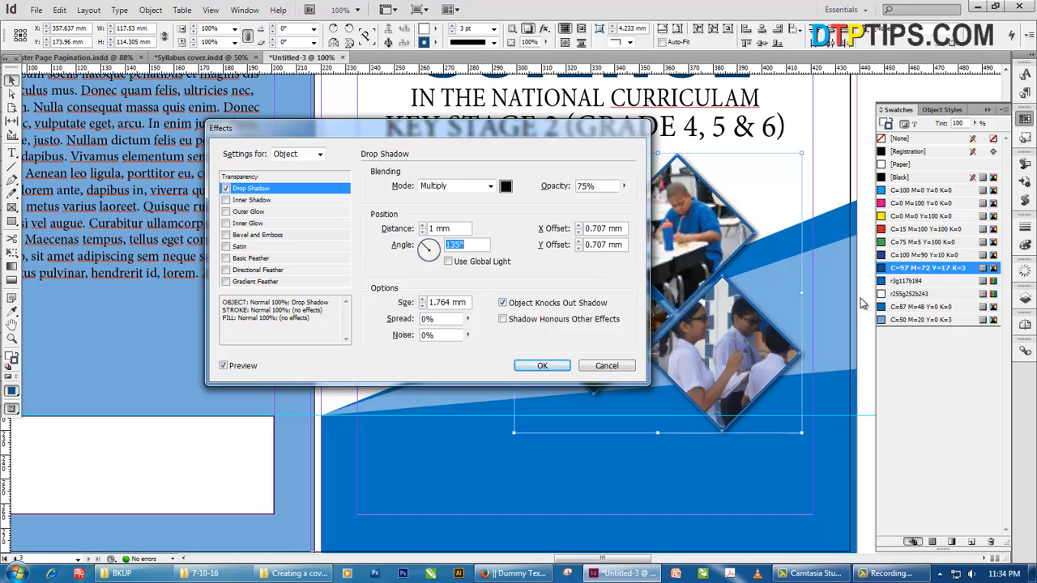
- Reduce the photo group's shadow opacity to 73% and set the shadow size to 2 mm
click(624, 187)
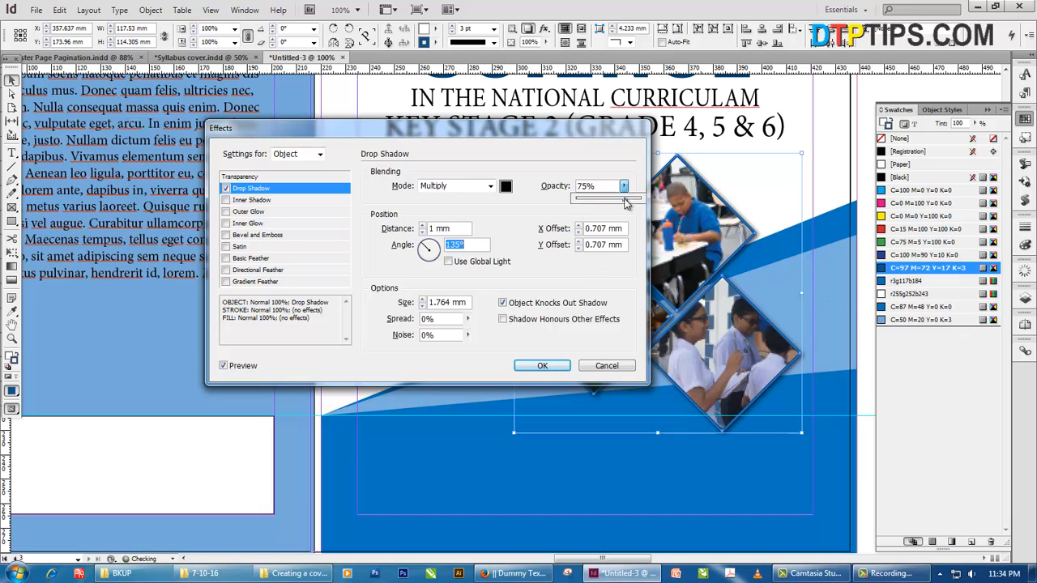
mouse_move(626, 202)
mouse_down()
mouse_move(588, 205)
mouse_move(642, 213)
mouse_move(624, 216)
mouse_up()
click(423, 300)
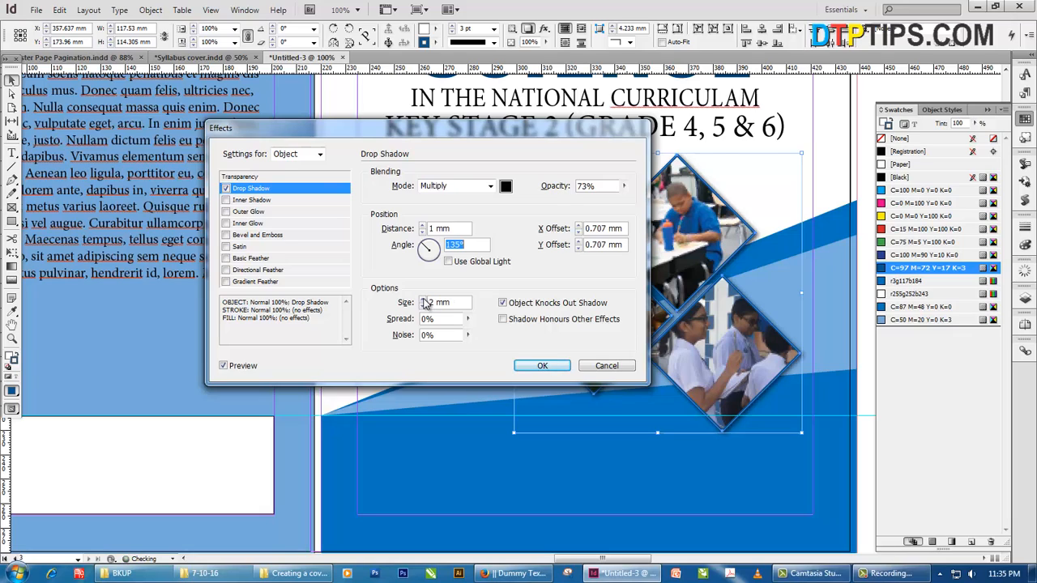
click(422, 300)
click(423, 300)
click(423, 300)
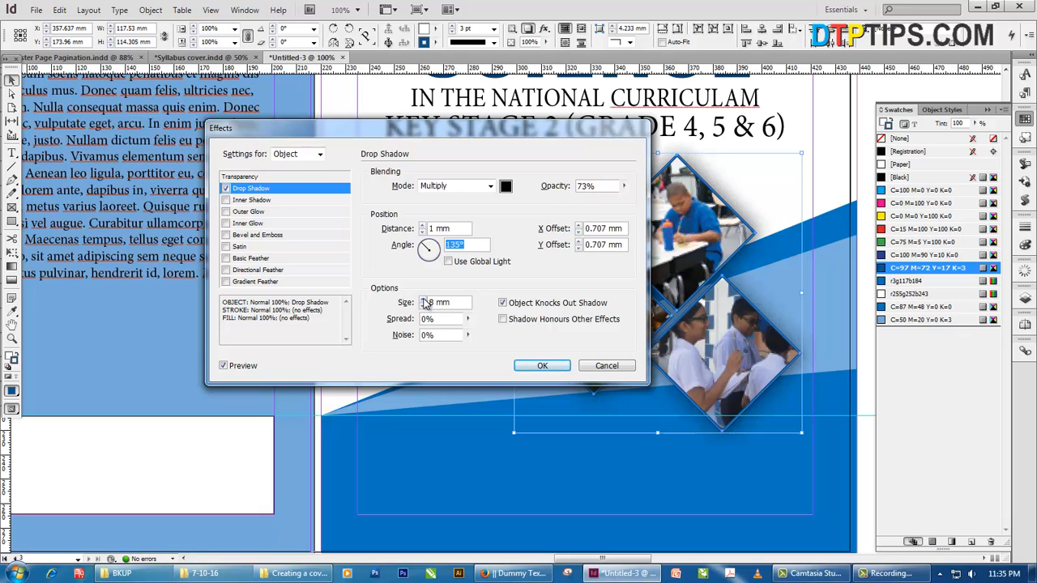
click(423, 300)
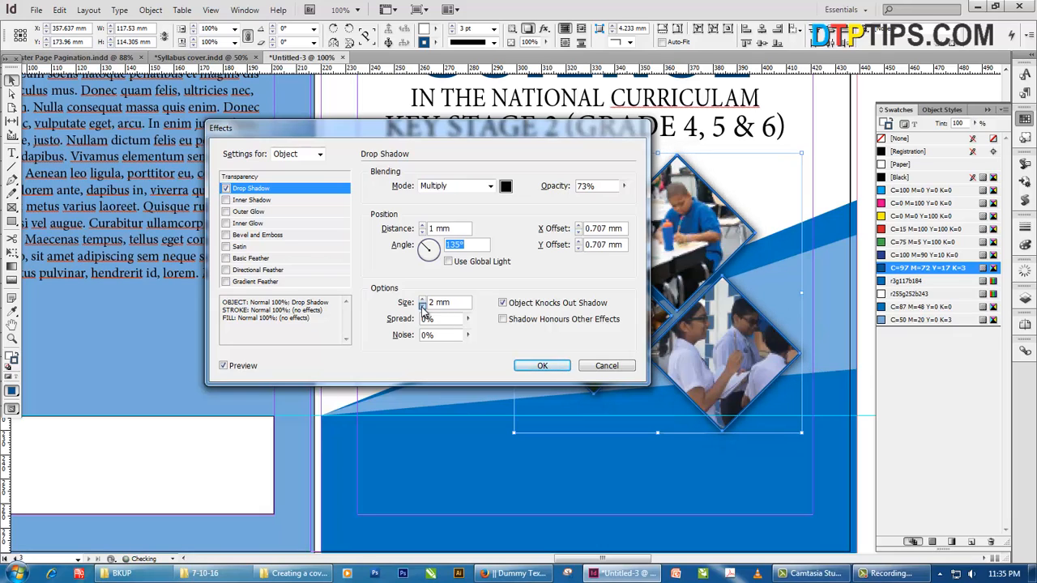
click(422, 306)
click(422, 306)
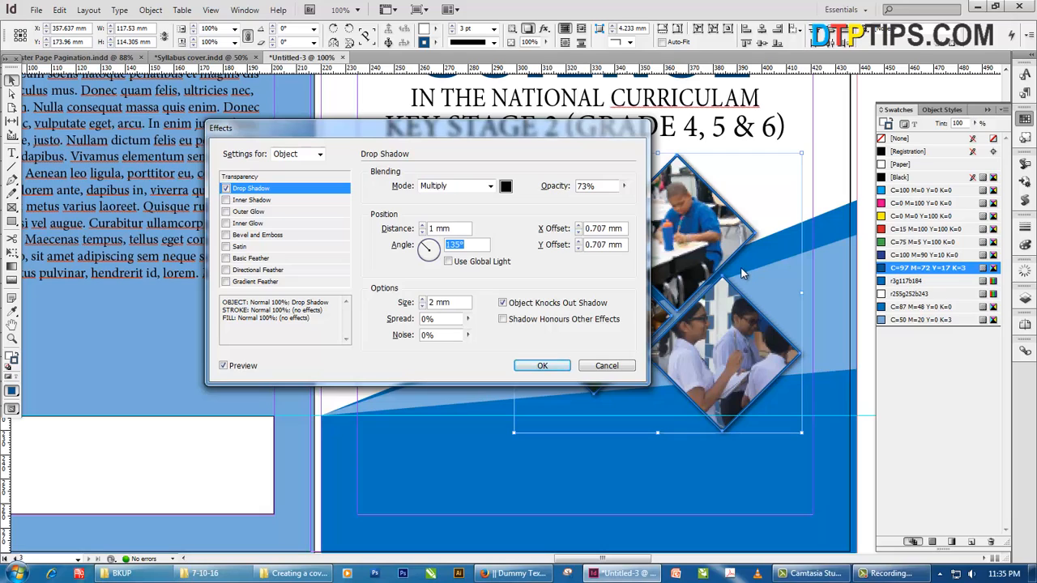
- Keep the shadow's spread at 0%, turn its angle to 132°, and set the Y offset to 0.669 mm
click(468, 320)
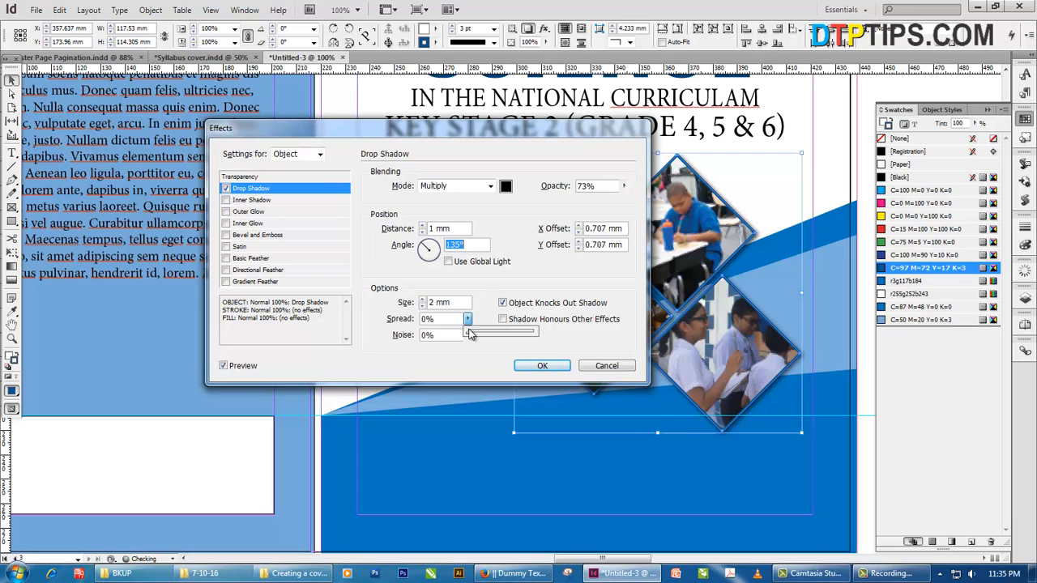
mouse_move(474, 339)
mouse_down()
mouse_move(583, 343)
mouse_move(469, 340)
mouse_up()
click(529, 292)
drag(425, 248, 424, 244)
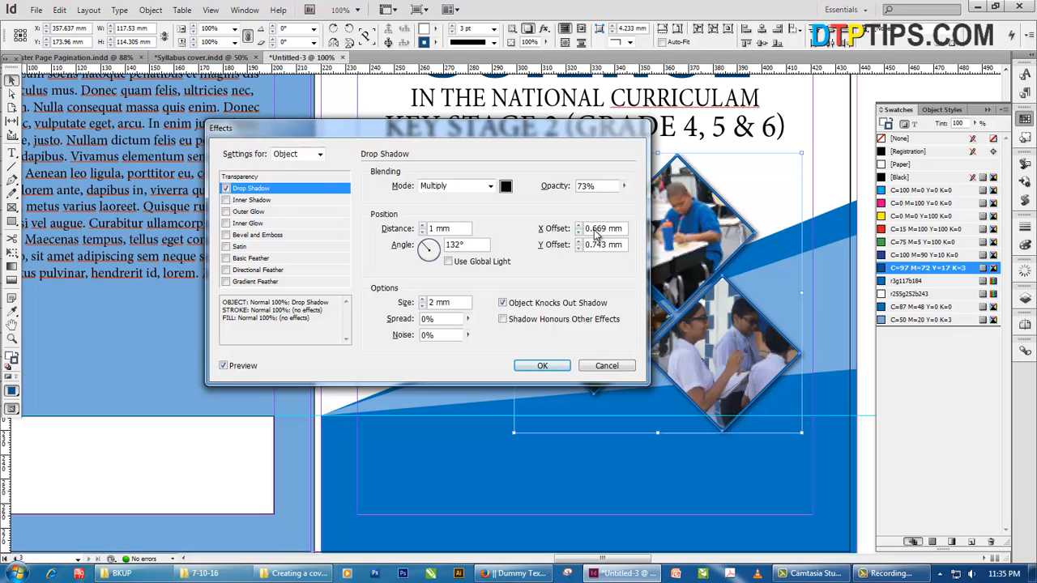
drag(593, 230, 623, 248)
text(669 mm)
click(601, 230)
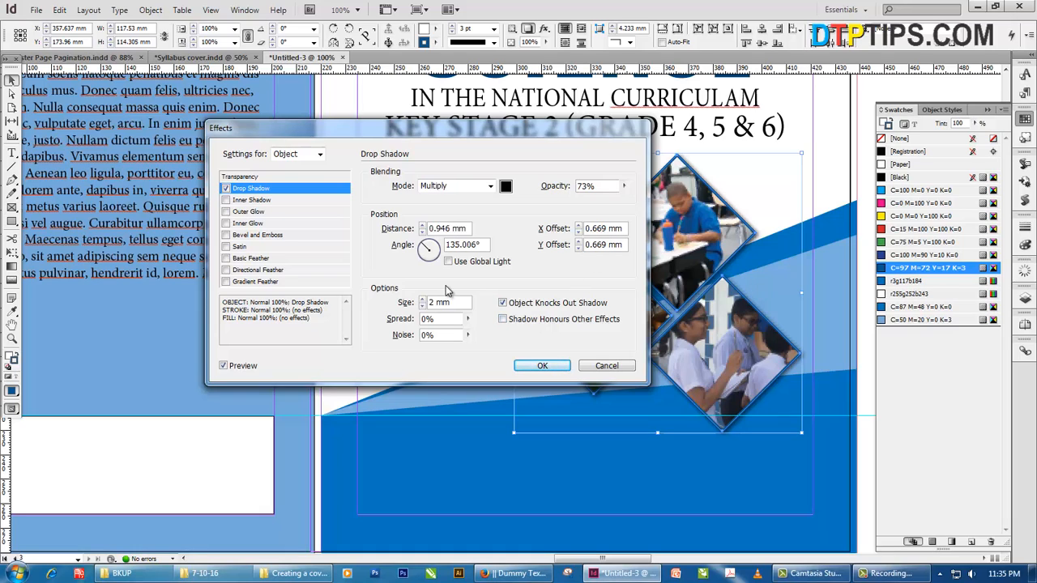
- Turn the shadow's angle to 146° with the preview enabled, apply the effect, and deselect the photo group
click(224, 366)
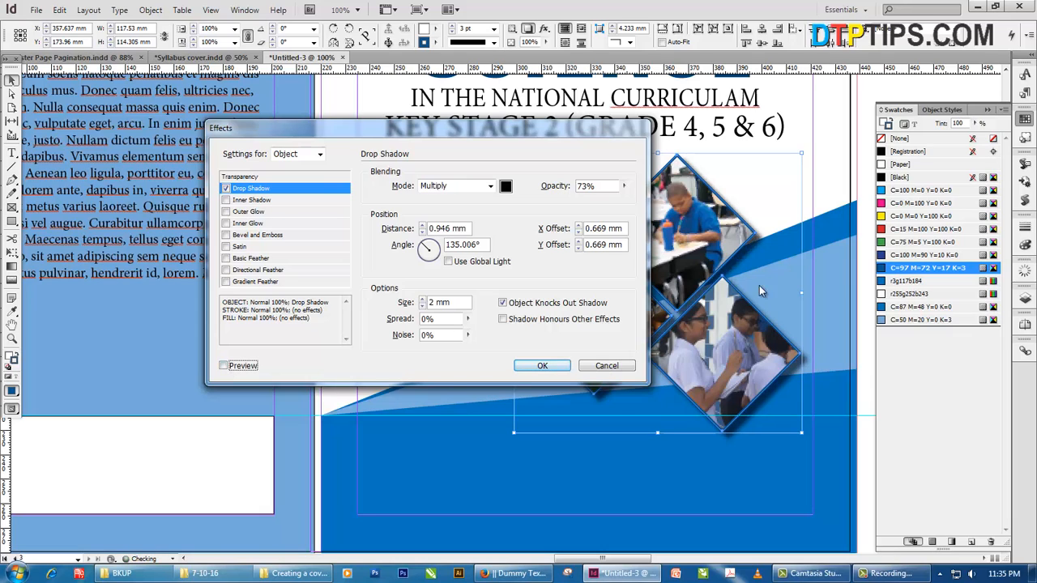
drag(425, 248, 427, 267)
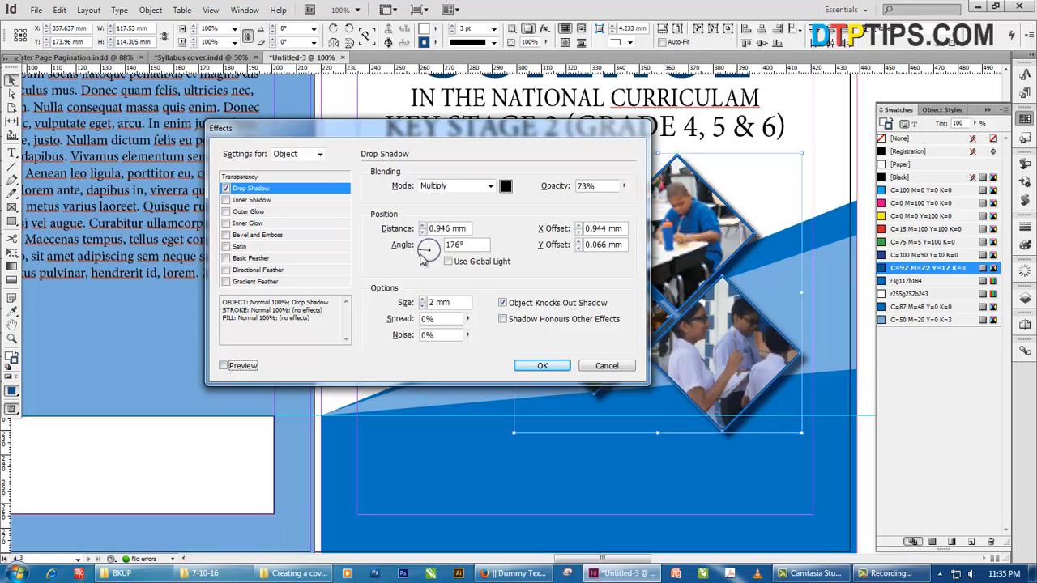
click(225, 365)
mouse_move(432, 266)
mouse_down()
mouse_move(408, 248)
mouse_move(430, 253)
mouse_up()
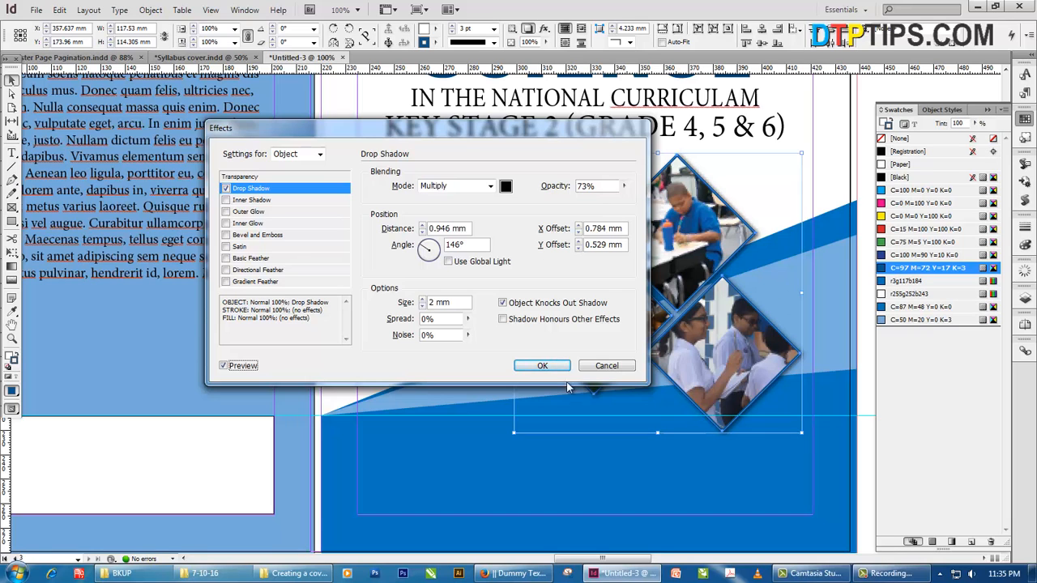
click(528, 368)
scroll(742, 340, down, 1)
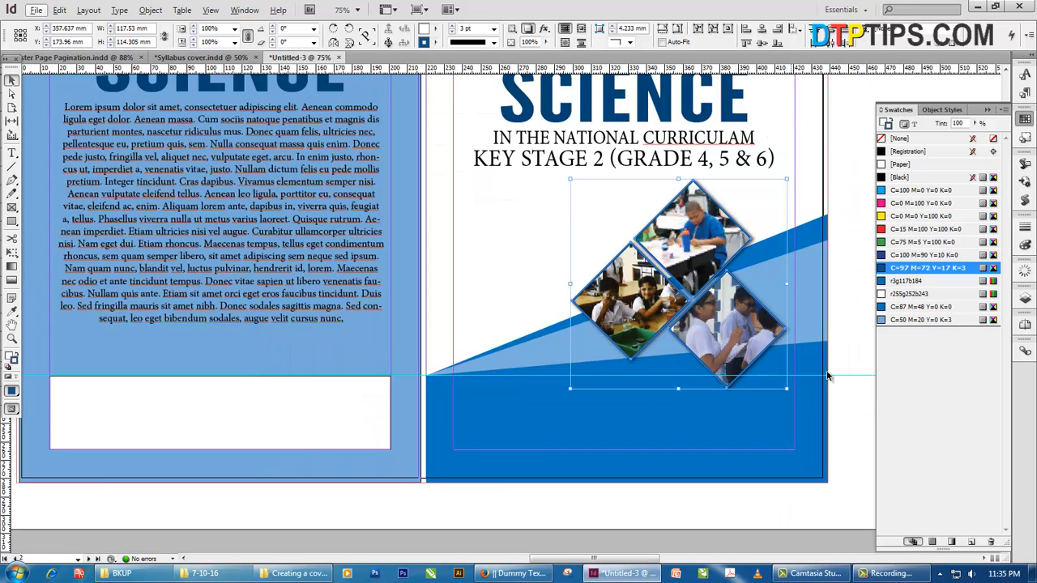
click(870, 377)
scroll(698, 364, left, 1)
scroll(700, 365, down, 1)
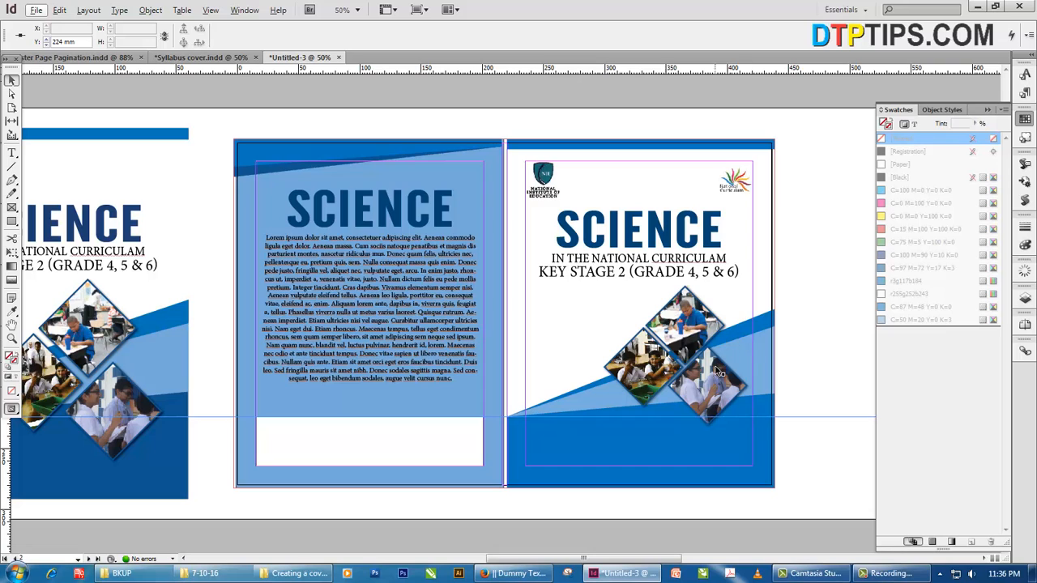
click(825, 376)
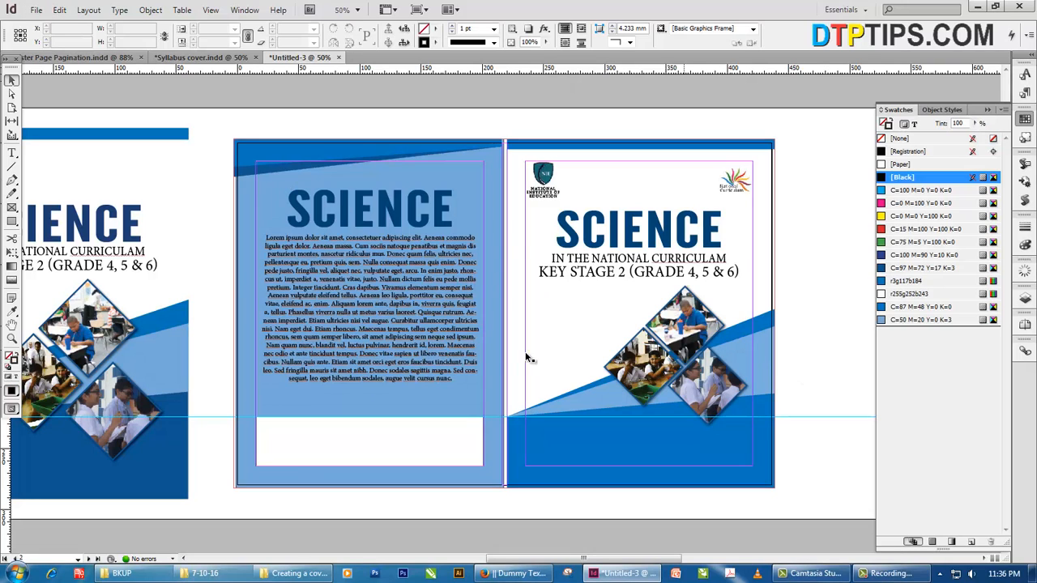
- Extend the back cover's light blue background to the outer bleed and pull in its spine edge, making it about 218.9 mm wide
click(244, 213)
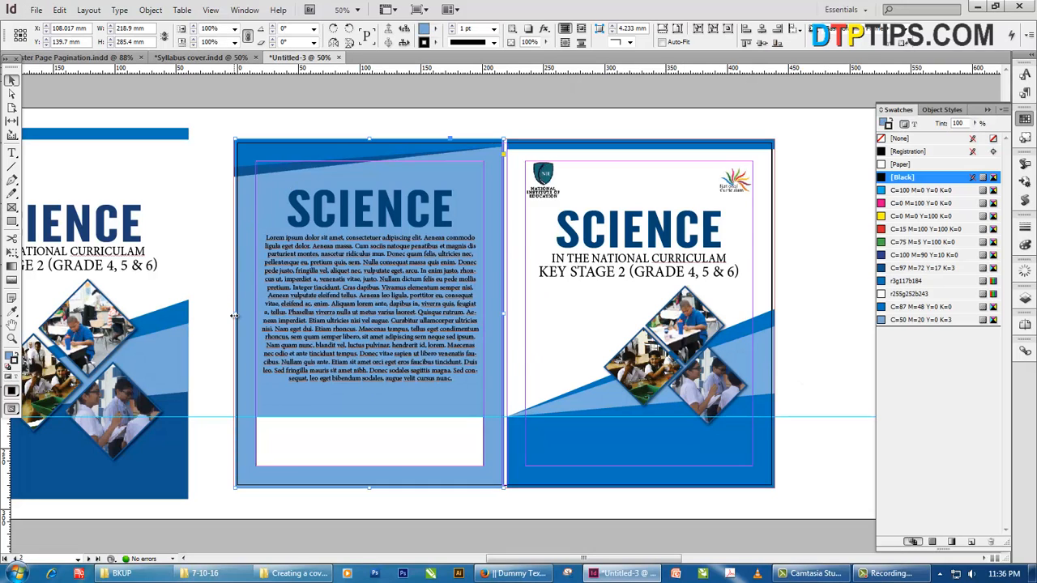
mouse_move(235, 317)
mouse_down()
mouse_move(247, 321)
mouse_move(233, 320)
mouse_up()
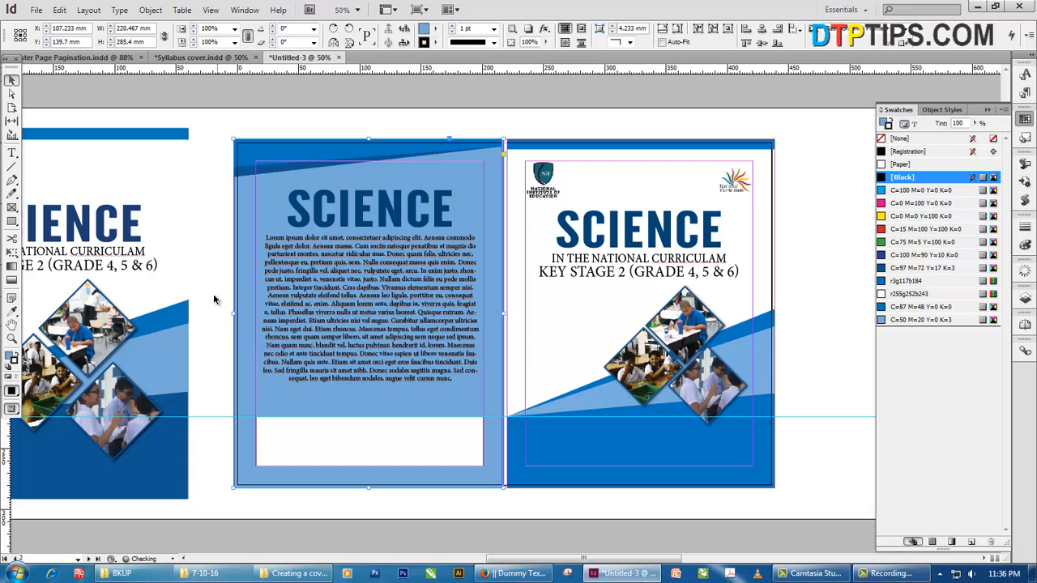
click(817, 267)
scroll(502, 284, up, 2)
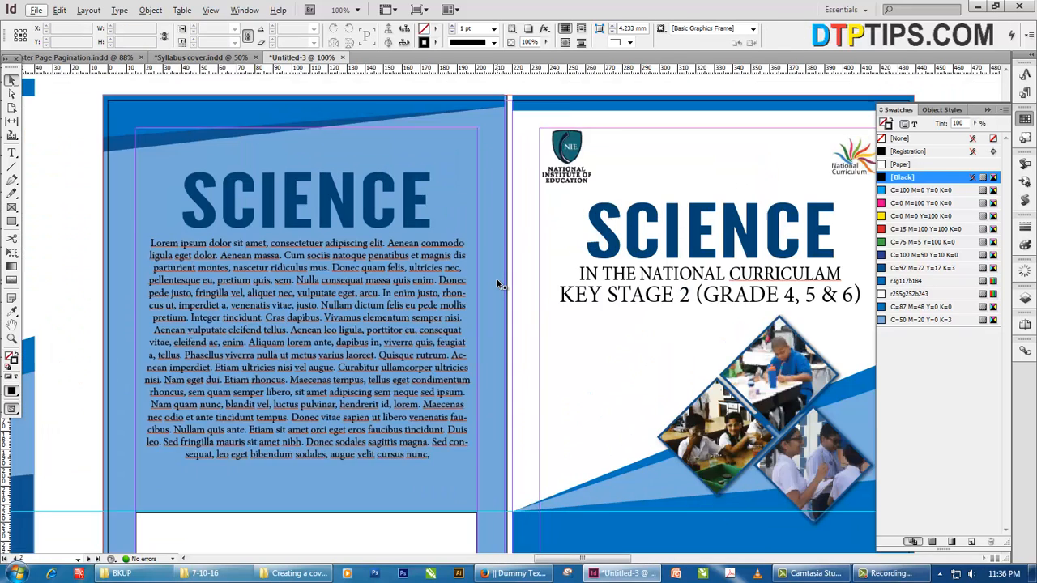
drag(510, 383, 507, 384)
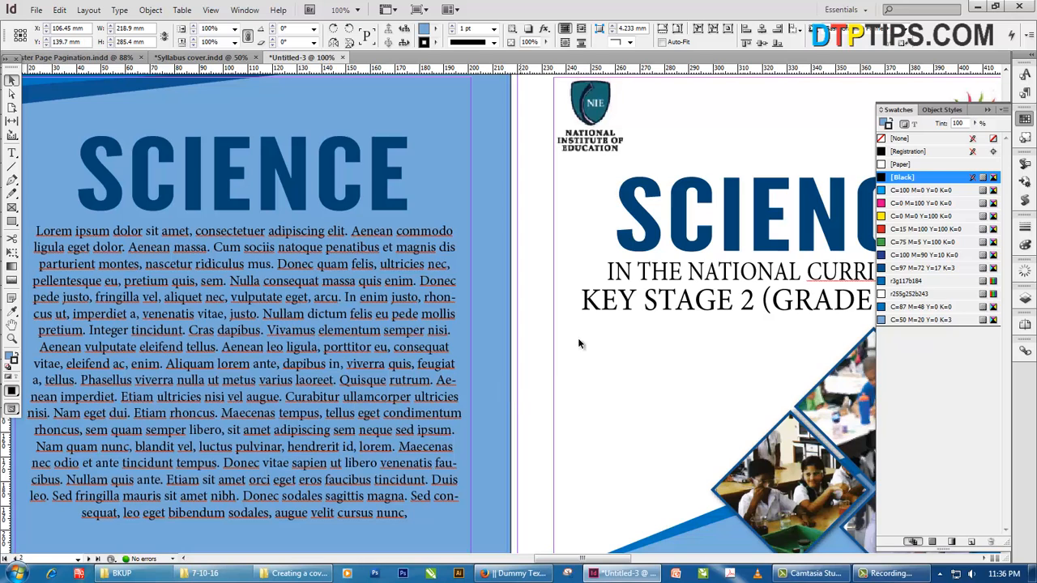
- Add a drop shadow to the SCIENCE title on the front cover
scroll(669, 219, right, 3)
click(752, 235)
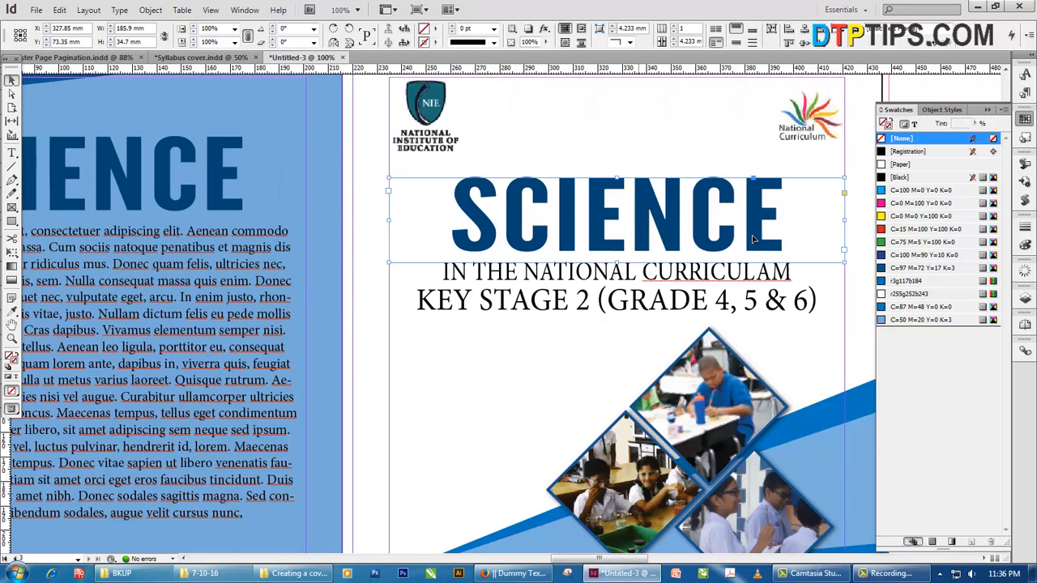
scroll(798, 241, right, 2)
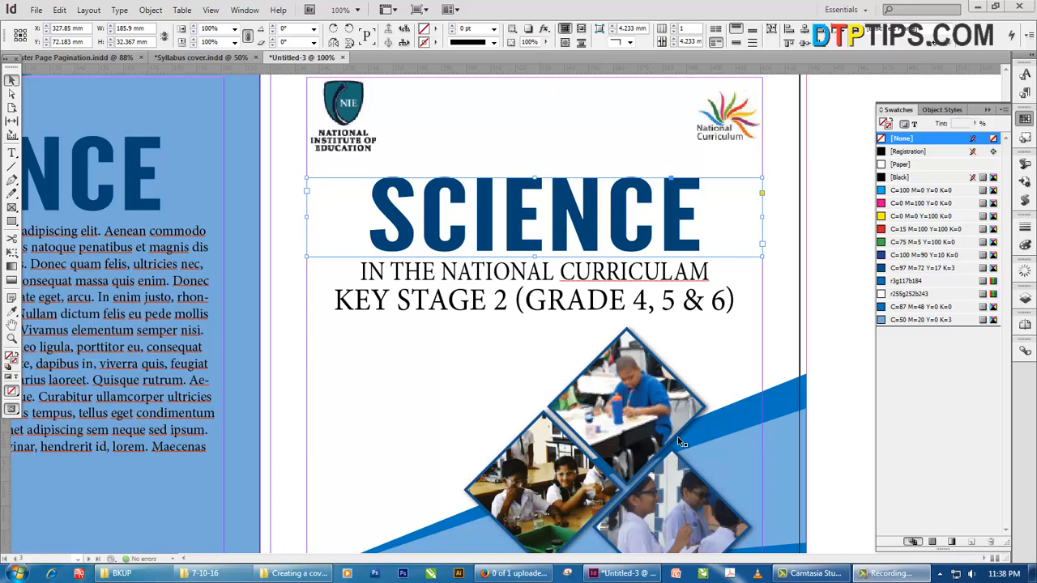
click(529, 29)
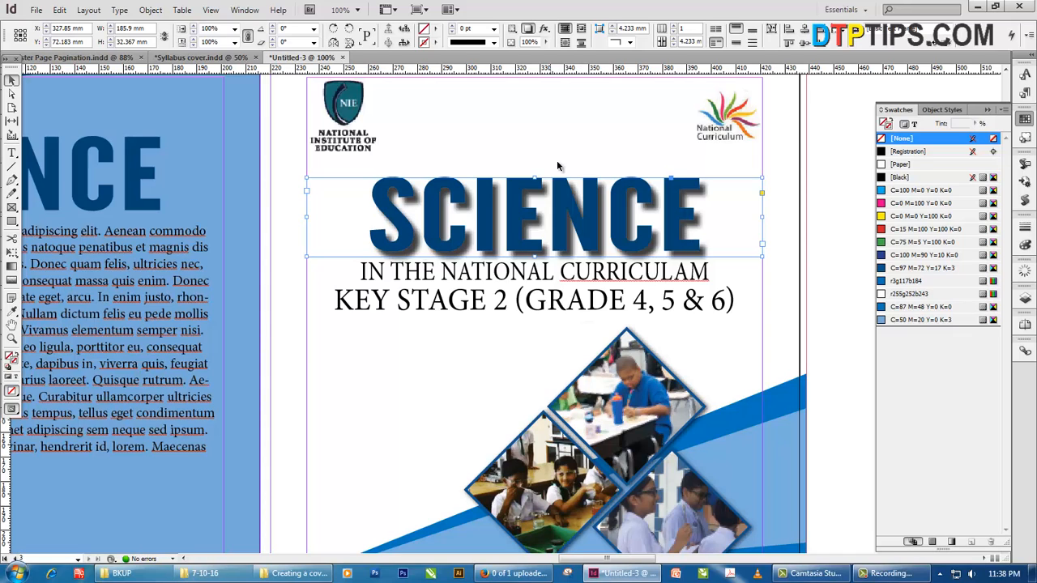
click(544, 29)
click(585, 53)
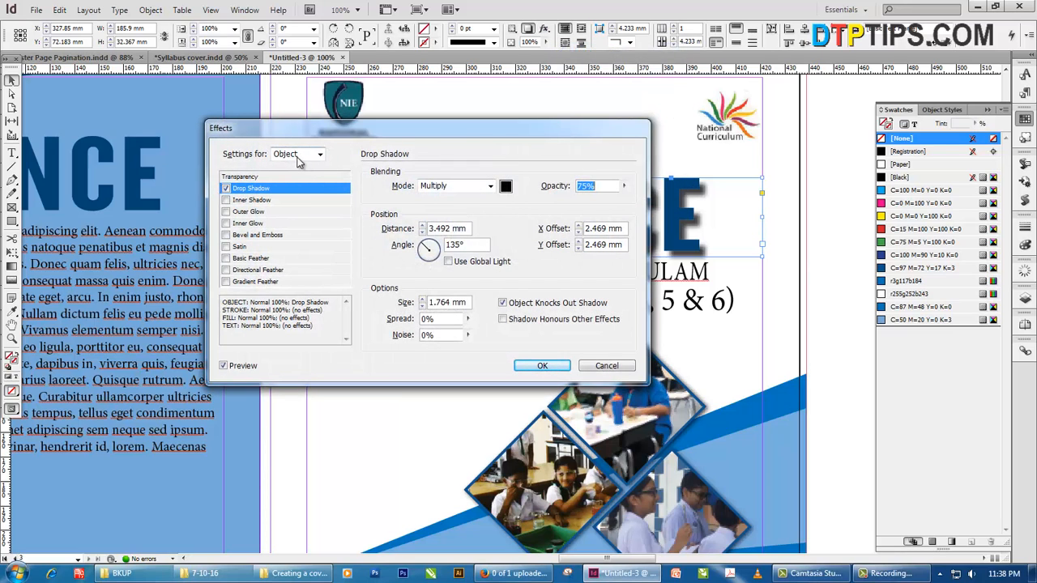
click(316, 156)
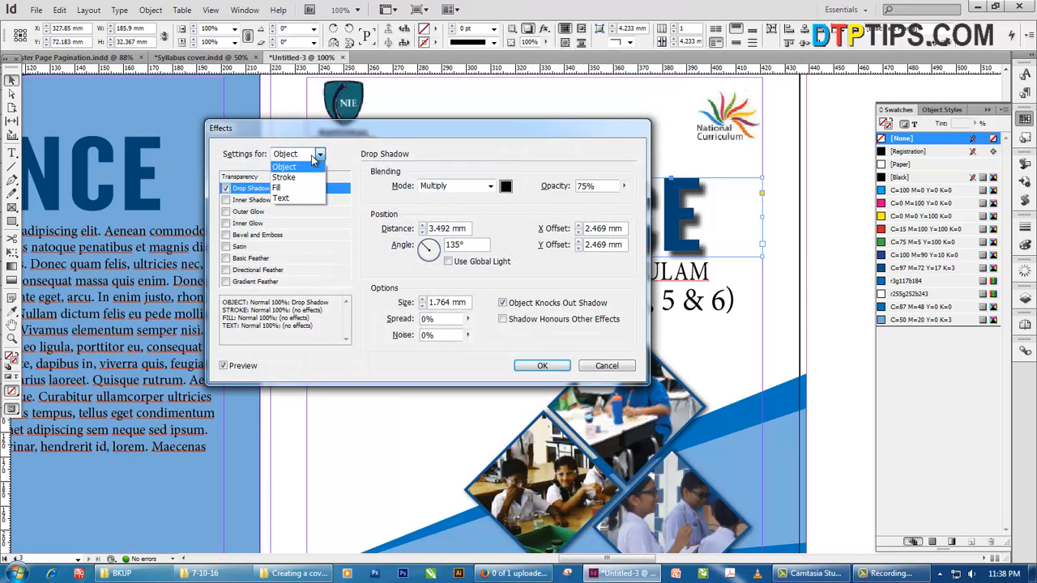
click(293, 200)
drag(425, 138, 813, 256)
click(588, 300)
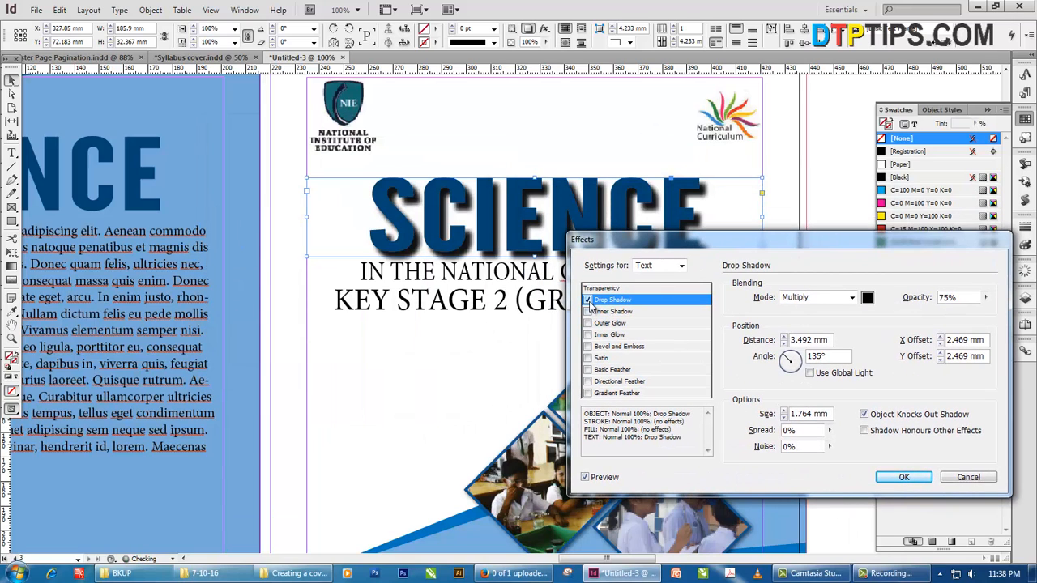
click(967, 477)
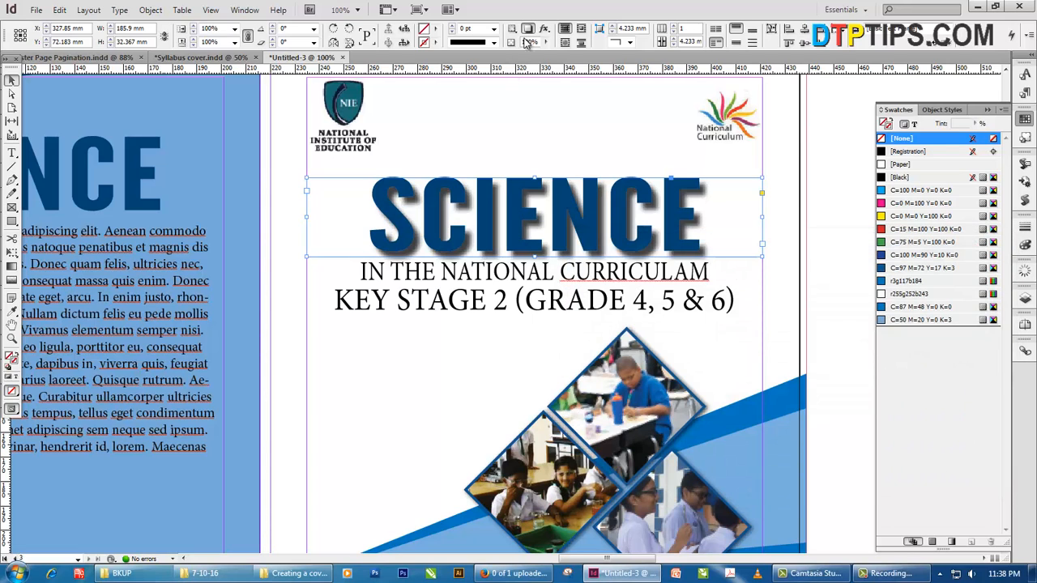
- Turn off the SCIENCE title's object-level drop shadow and apply a drop shadow to the Text setting instead
click(551, 31)
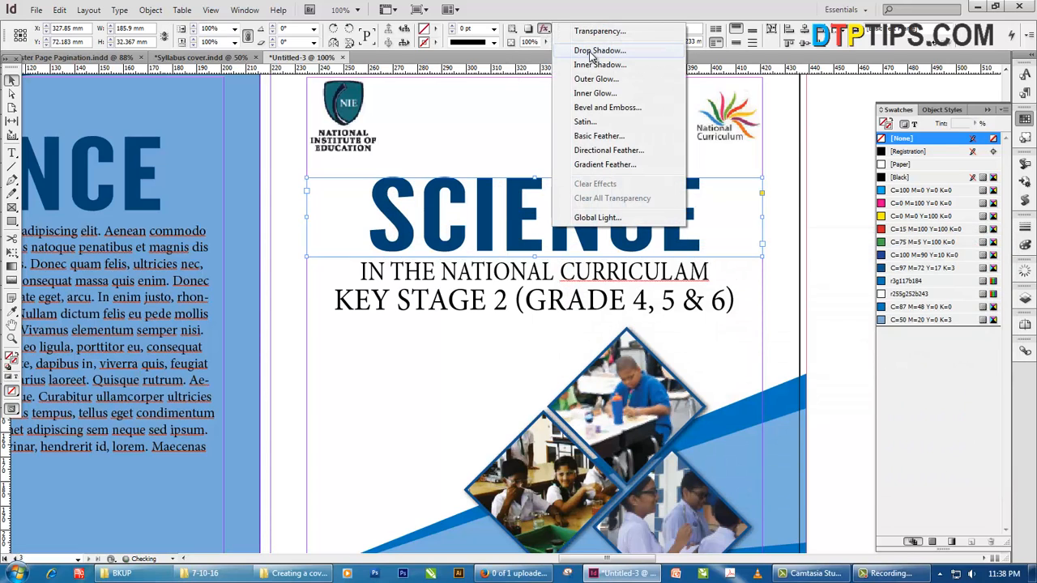
click(640, 43)
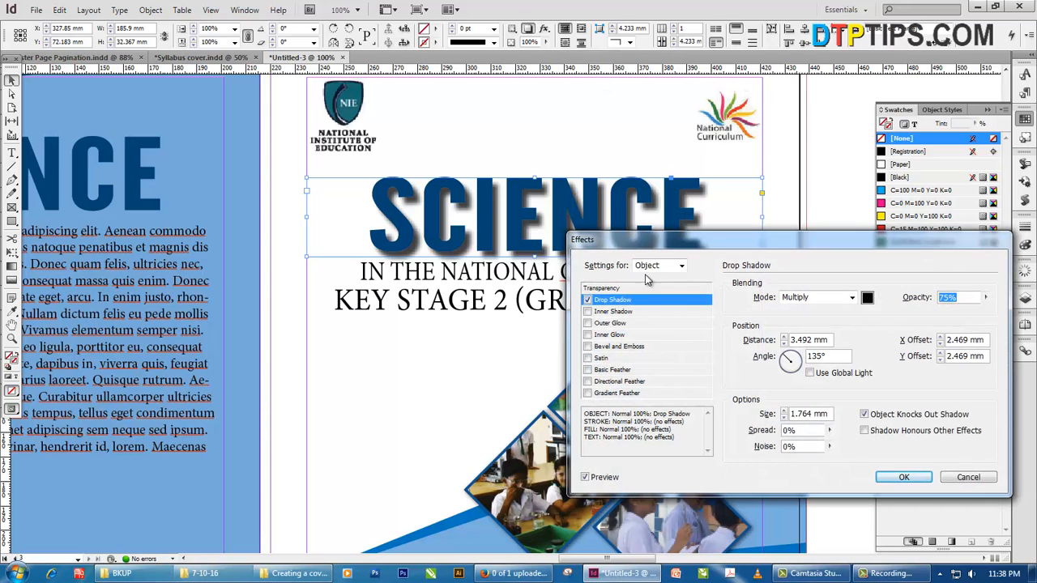
click(587, 300)
click(658, 266)
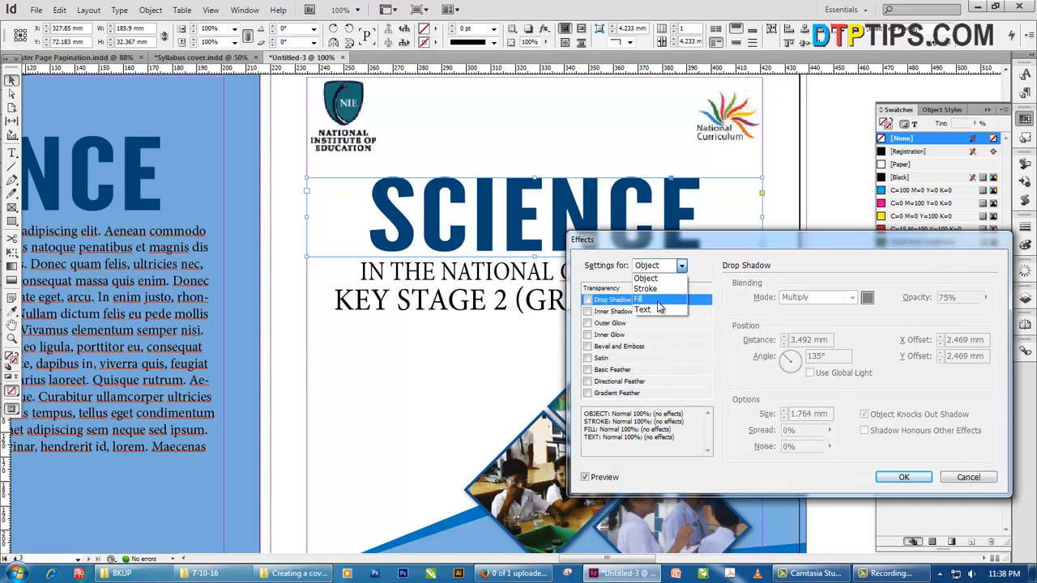
click(644, 309)
click(587, 300)
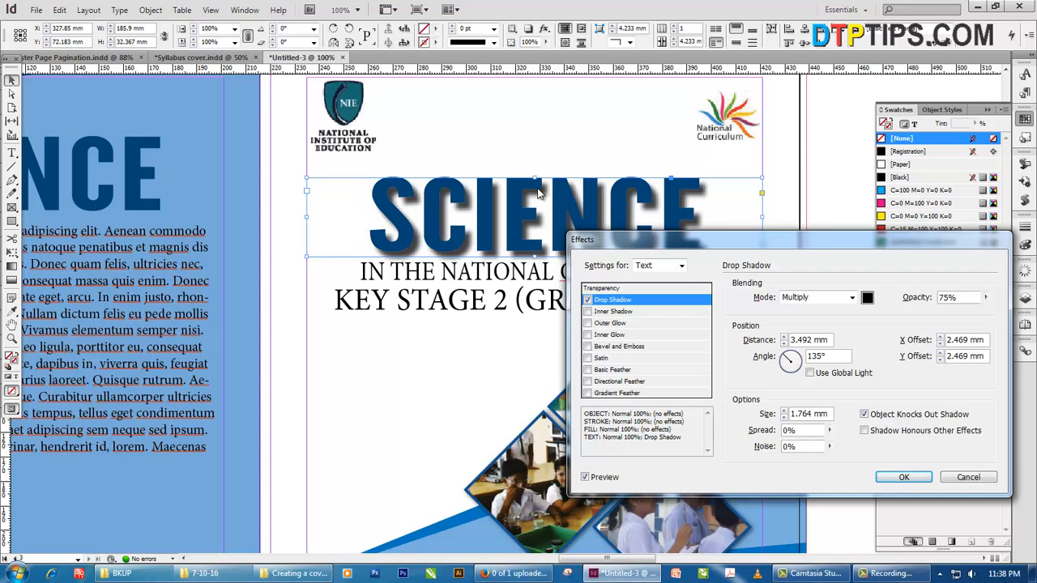
- Set the title's text shadow distance to 1 mm, apply the effect, and deselect the title
triple_click(826, 340)
text(1)
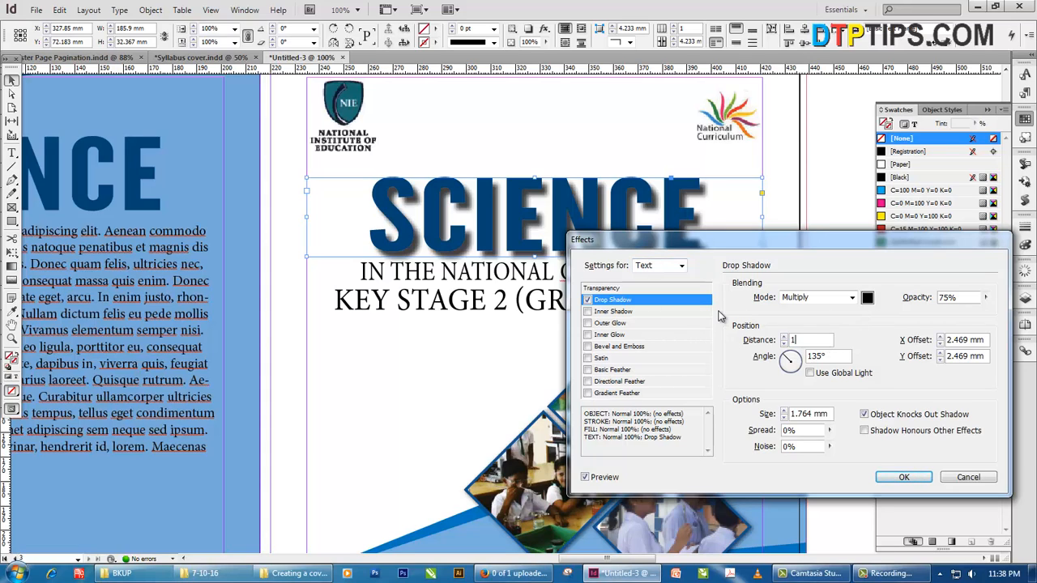
key(Tab)
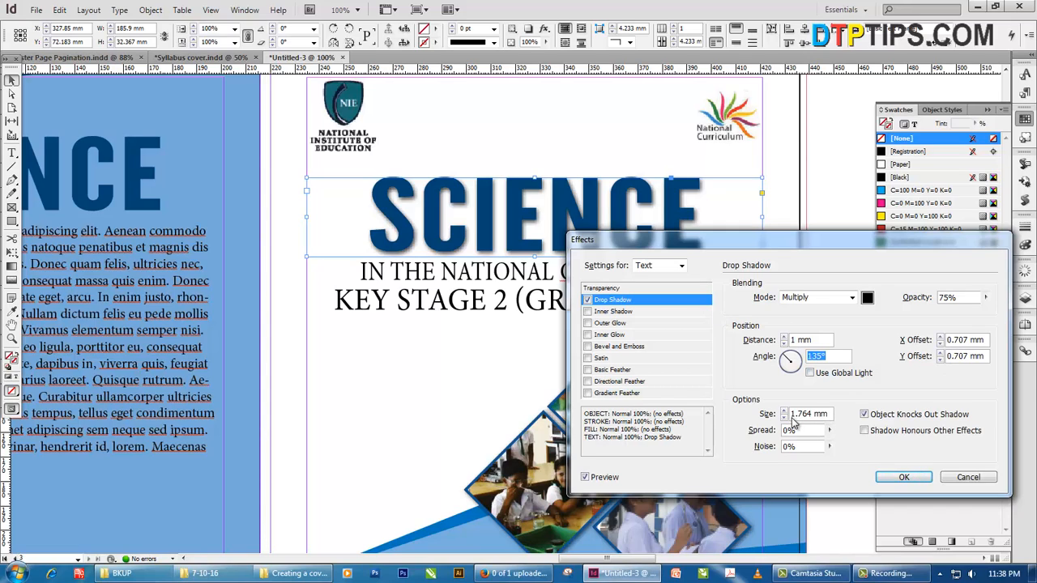
click(901, 478)
click(811, 328)
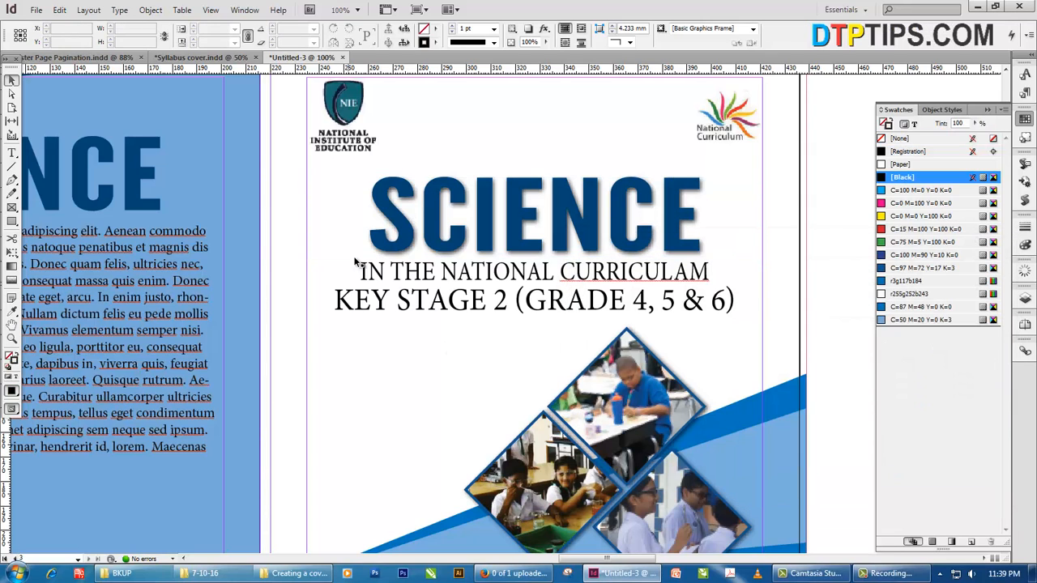
- Fill the KEY STAGE 2 text frame with yellow (C=0 M=0 Y=100 K=0) and add a drop shadow to it
click(455, 303)
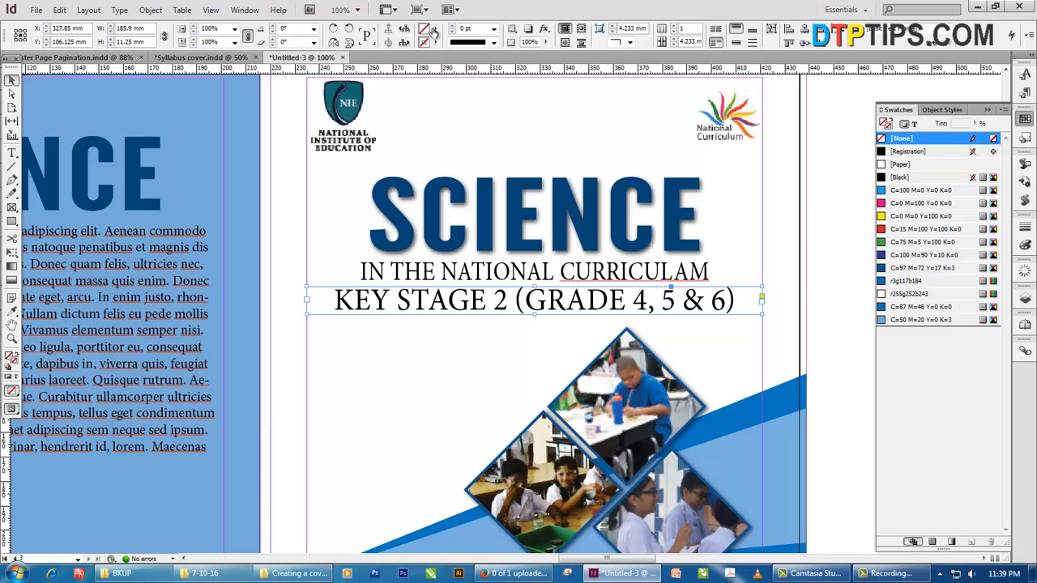
click(435, 28)
click(458, 83)
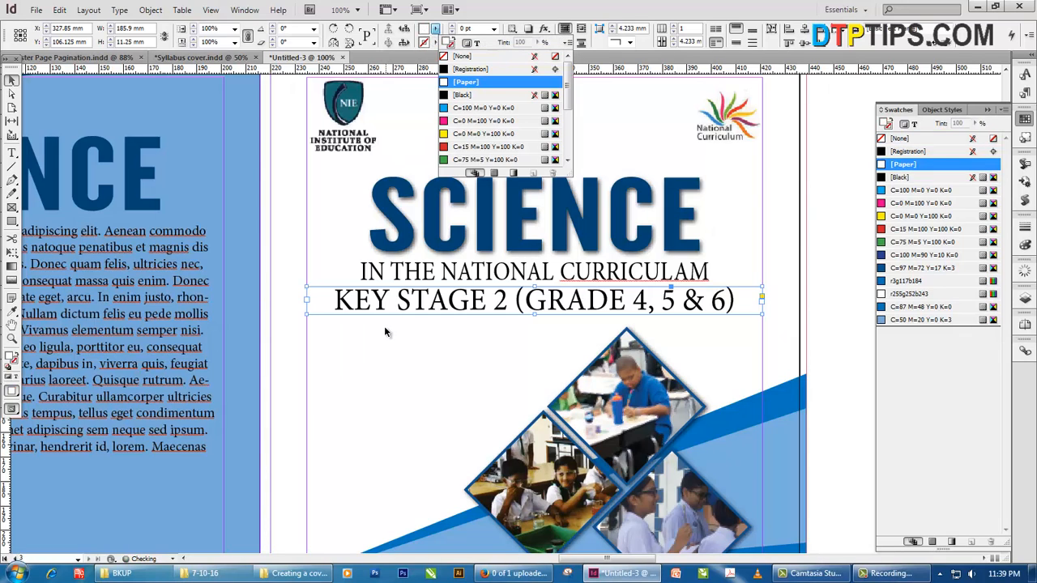
click(909, 217)
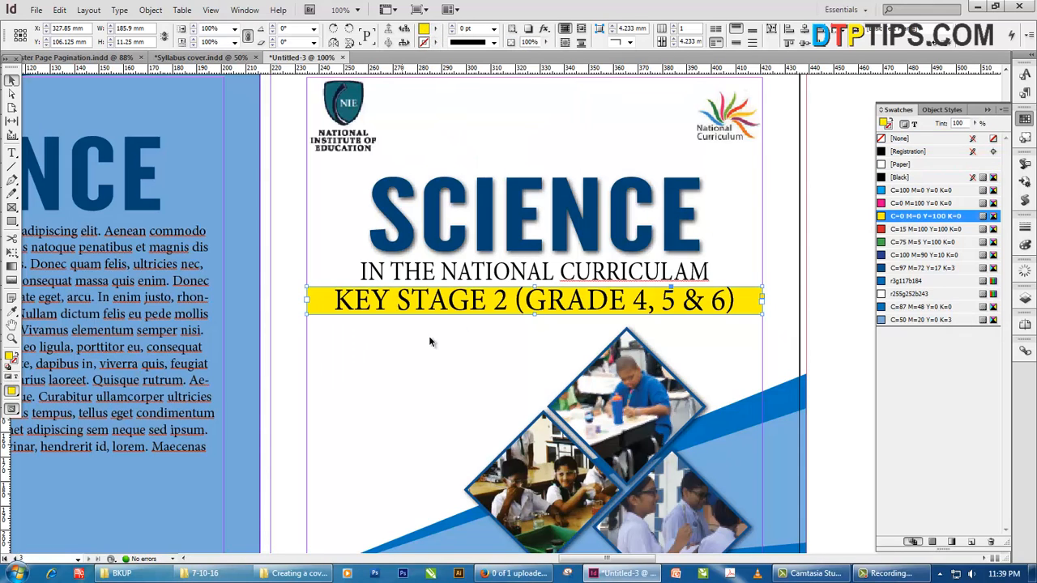
click(527, 31)
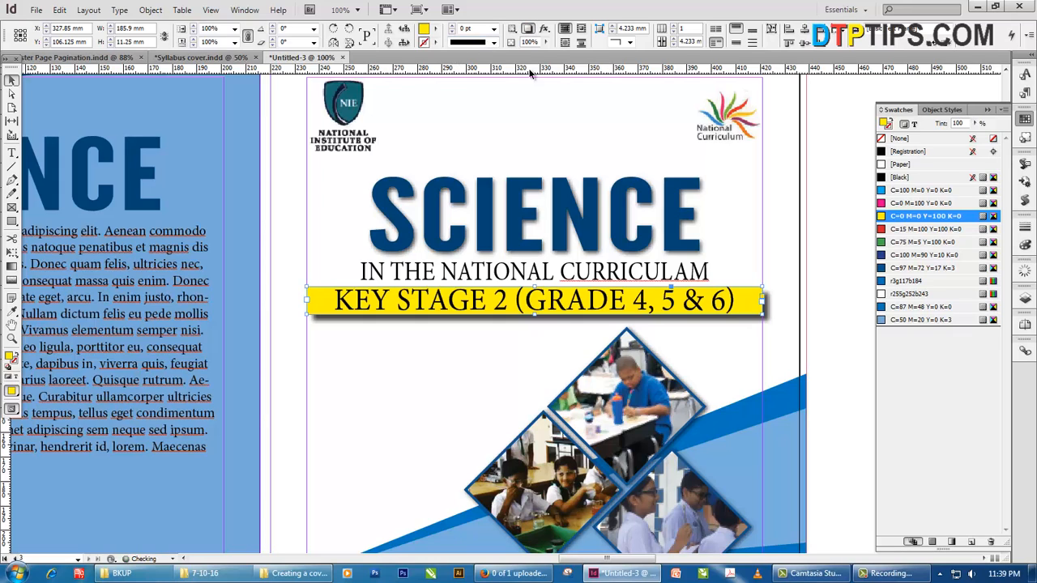
- Try a drop shadow on the IN THE NATIONAL CURRICULAM line and undo it
click(423, 277)
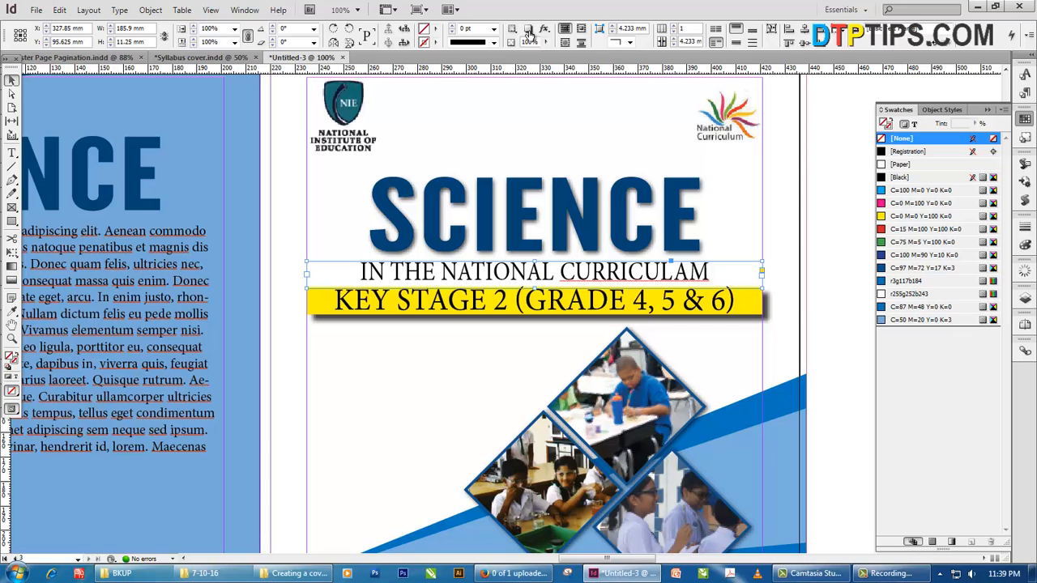
click(527, 31)
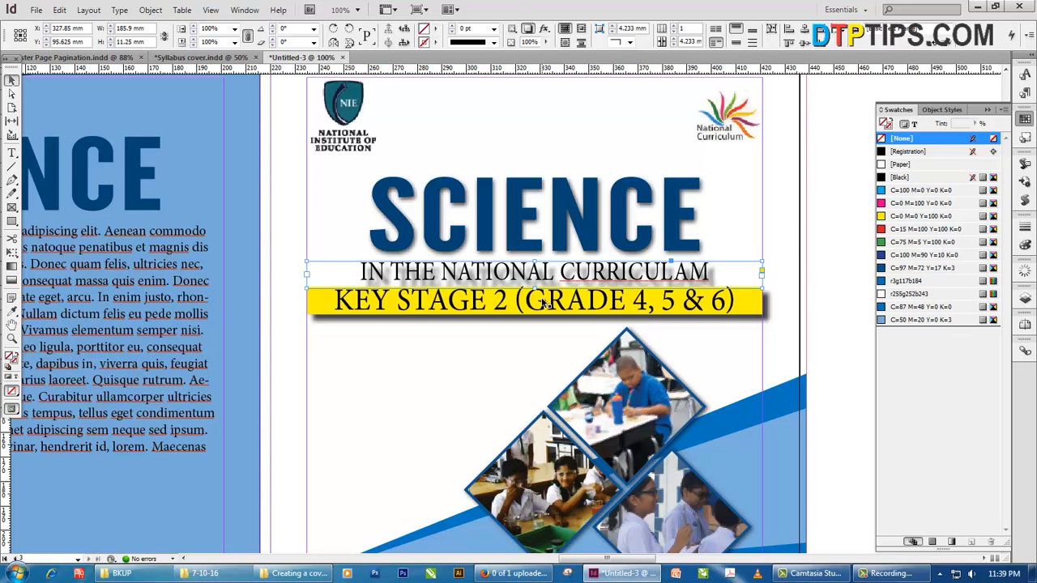
key(ctrl+z)
click(380, 312)
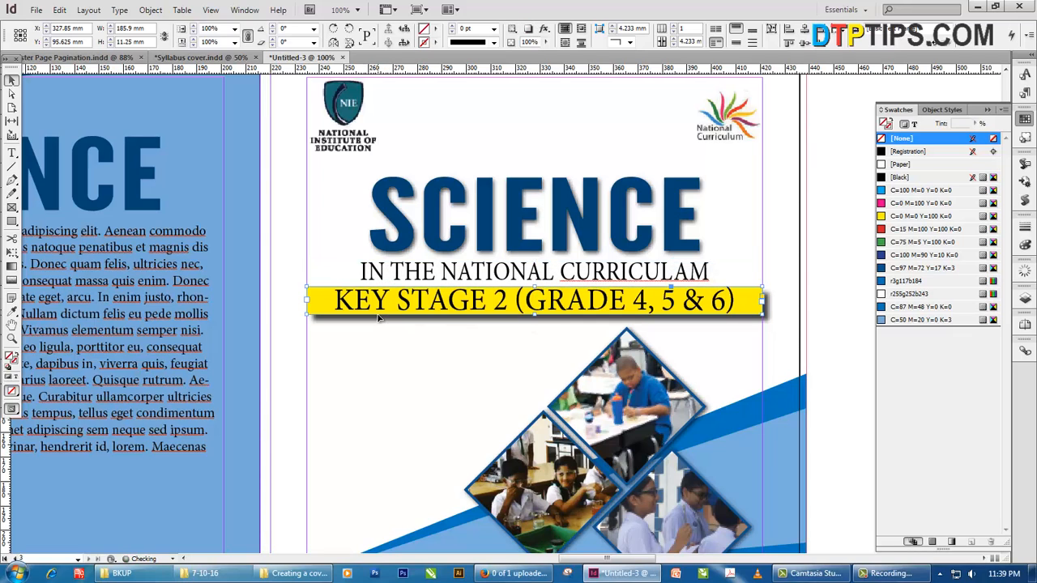
double_click(632, 311)
drag(610, 303, 428, 301)
click(12, 81)
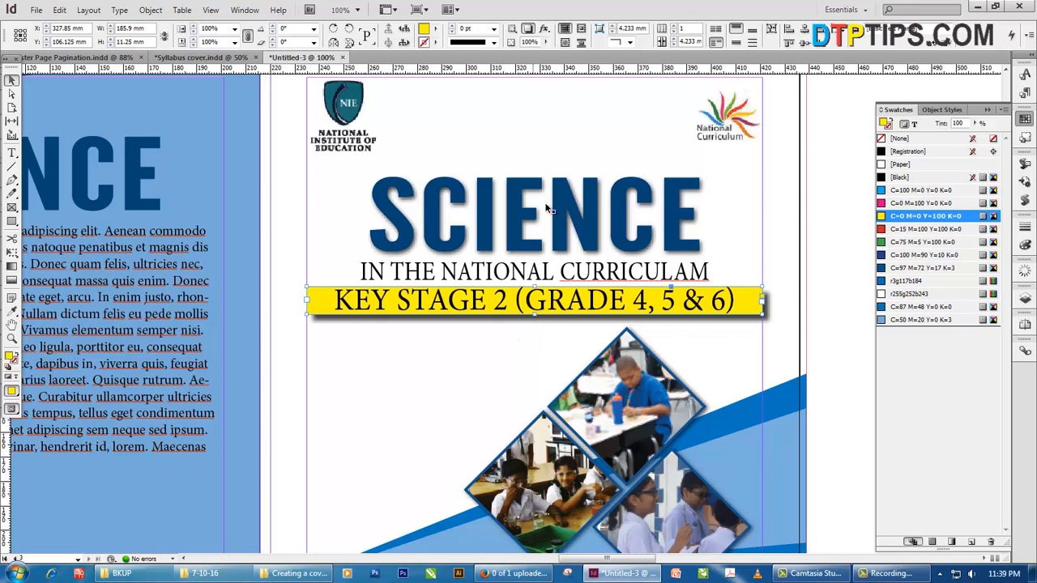
- Try the KEY STAGE 2 frame without its fill, review its drop shadow settings, and undo the fill removal
click(895, 139)
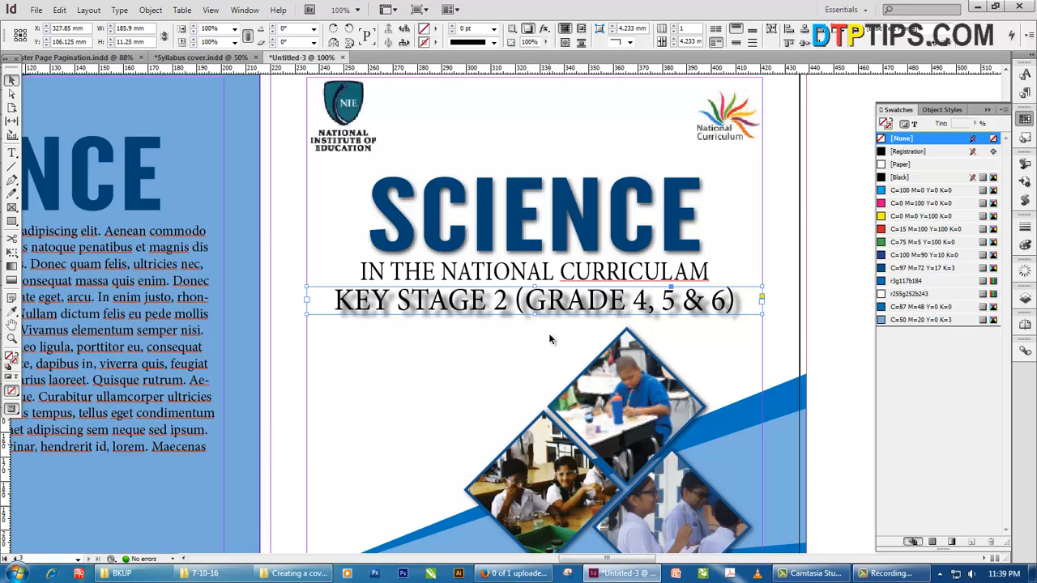
click(544, 30)
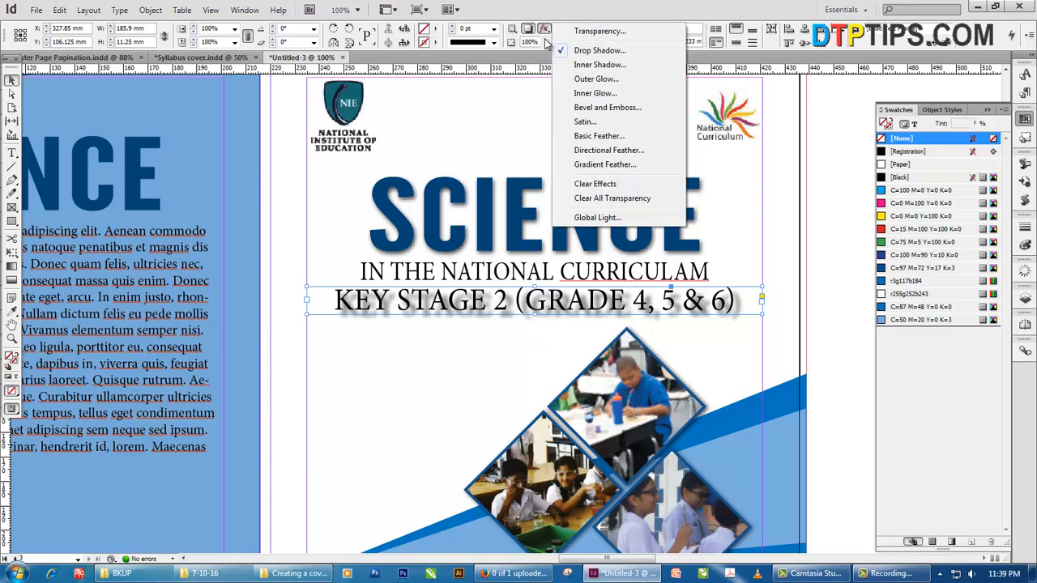
click(585, 49)
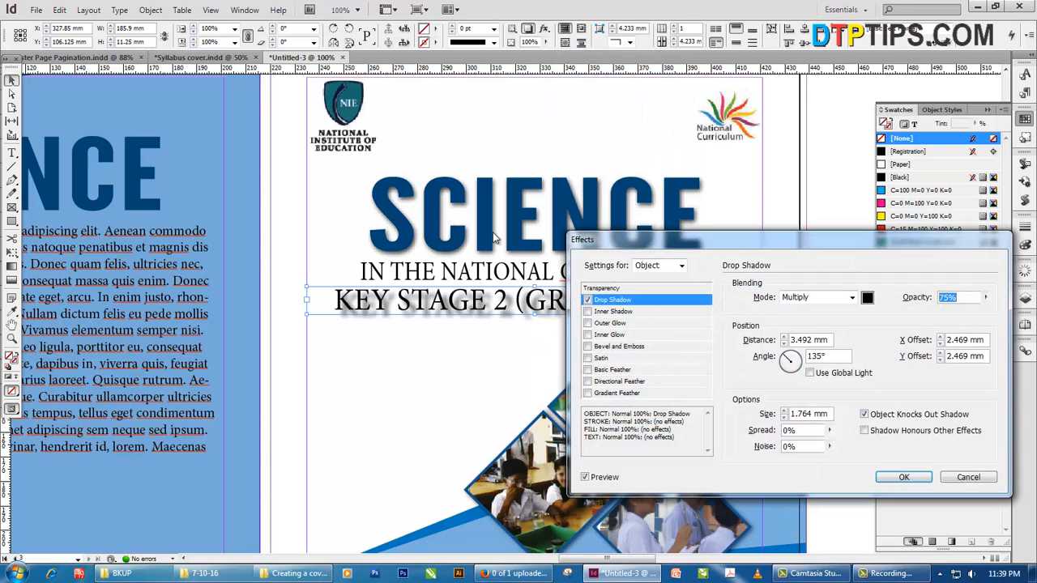
click(662, 273)
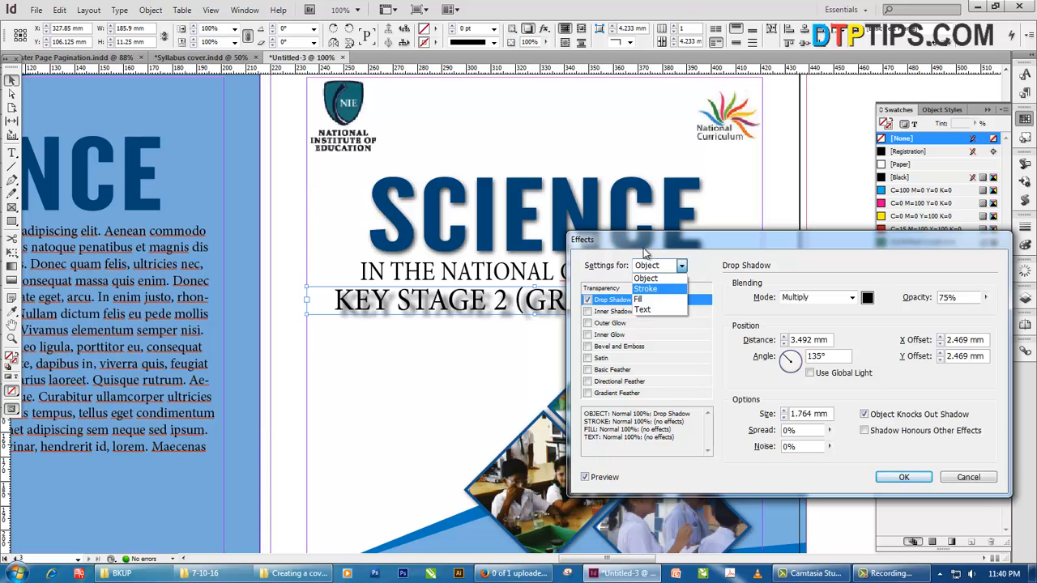
click(959, 477)
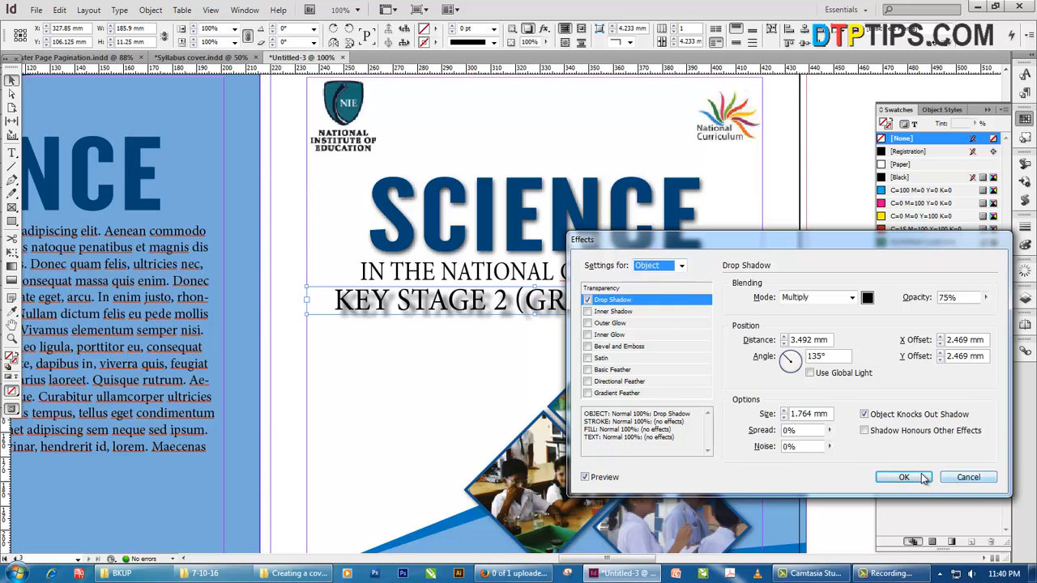
click(987, 479)
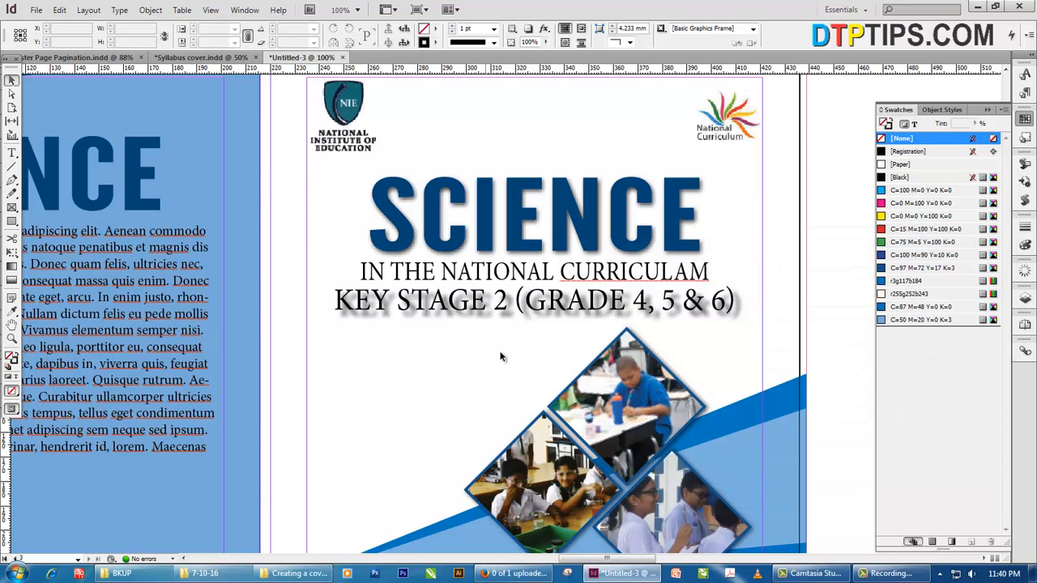
click(541, 370)
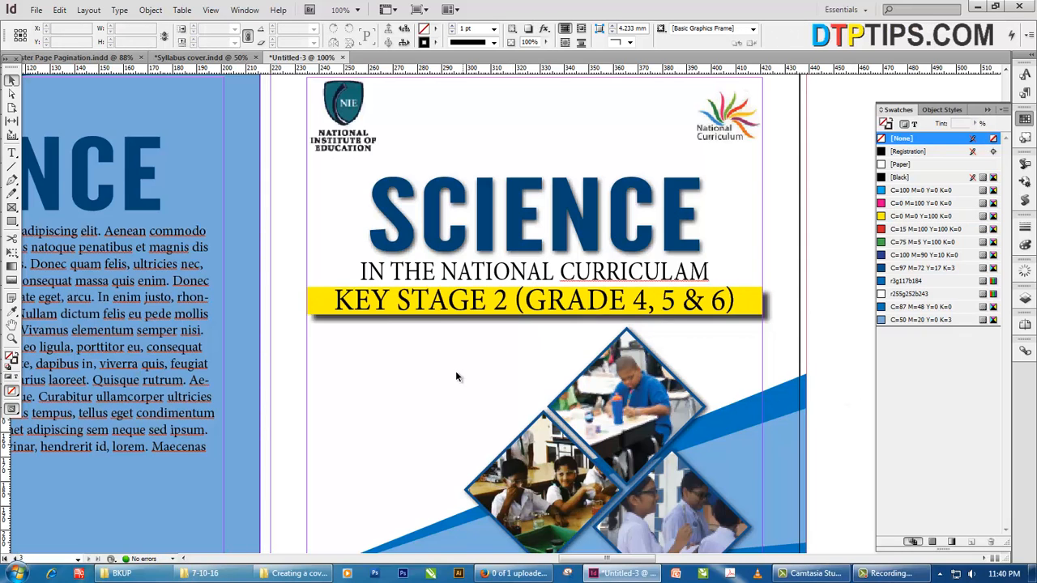
- Centre the KEY STAGE 2 text vertically within its yellow frame
scroll(456, 370, down, 1)
click(678, 344)
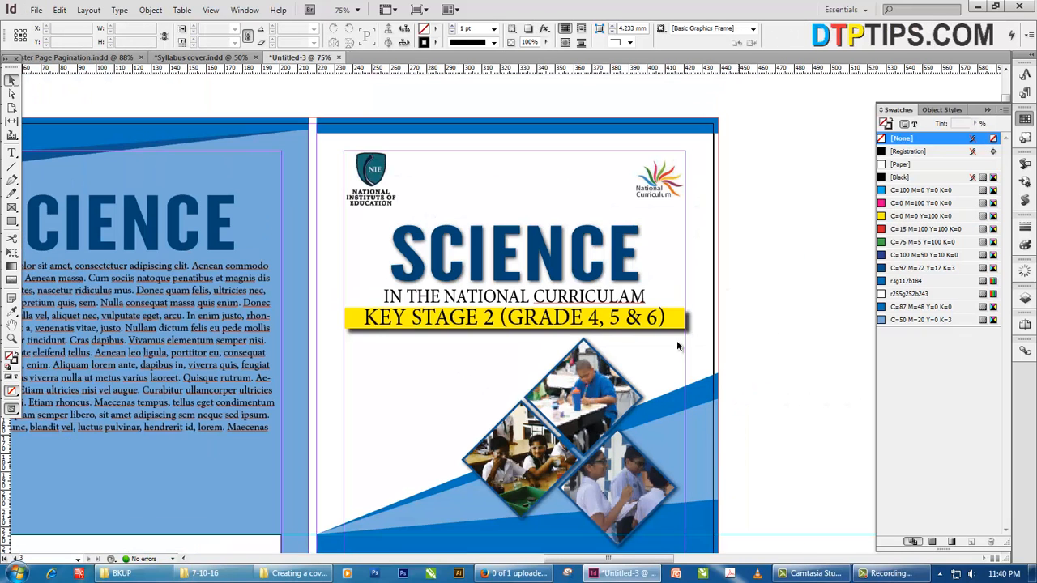
click(543, 324)
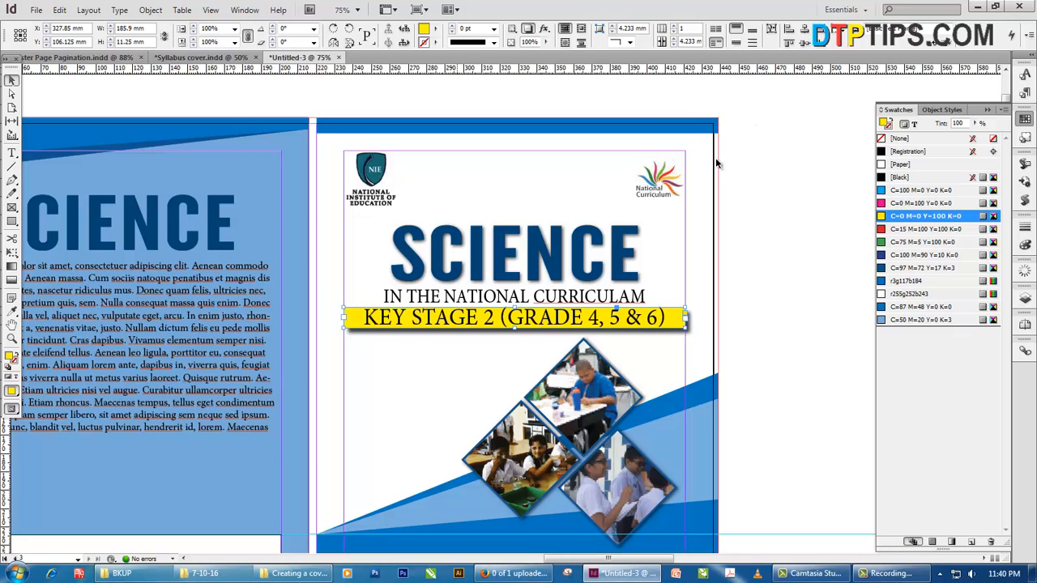
click(732, 42)
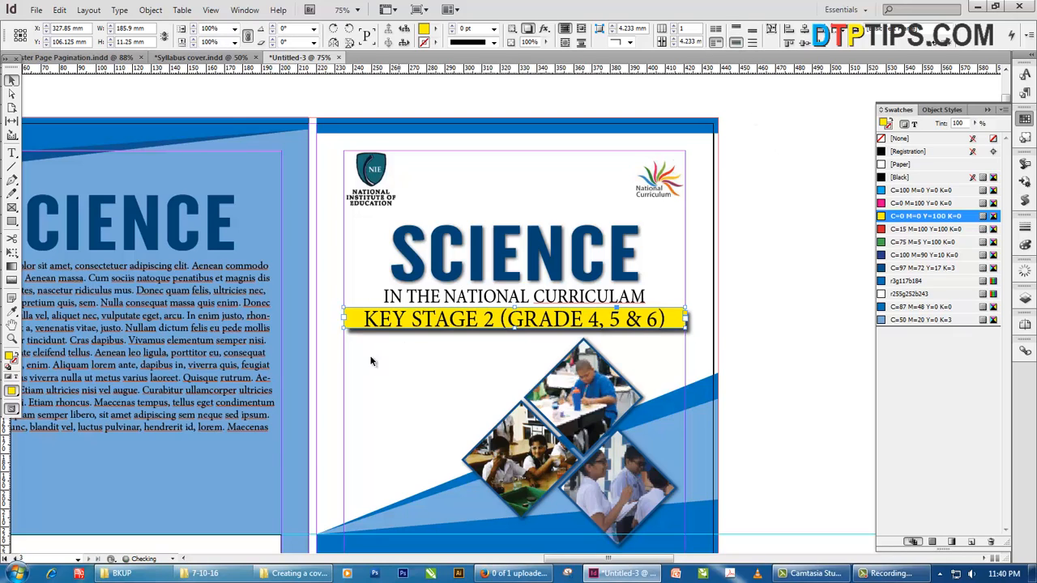
click(713, 336)
- Narrow the yellow KEY STAGE 2 frame from both sides to about 169 mm wide, close to its text, and deselect it
click(643, 326)
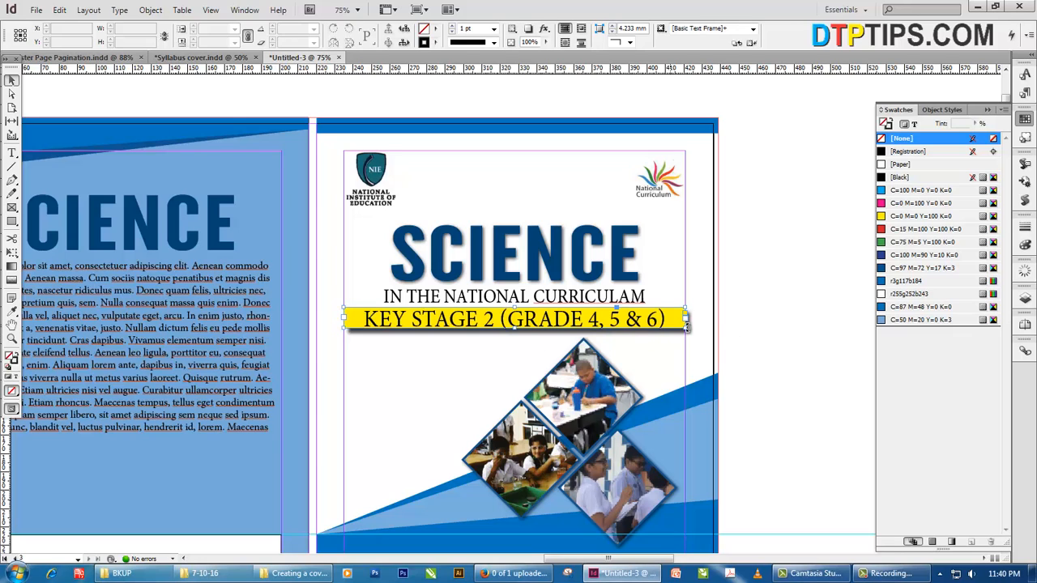
drag(687, 323, 673, 321)
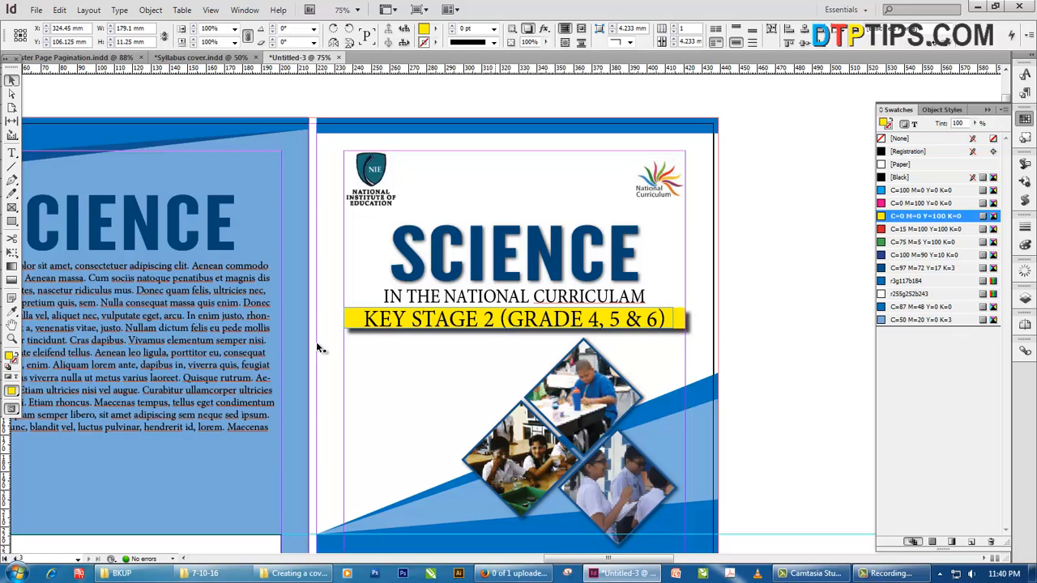
drag(345, 320, 363, 322)
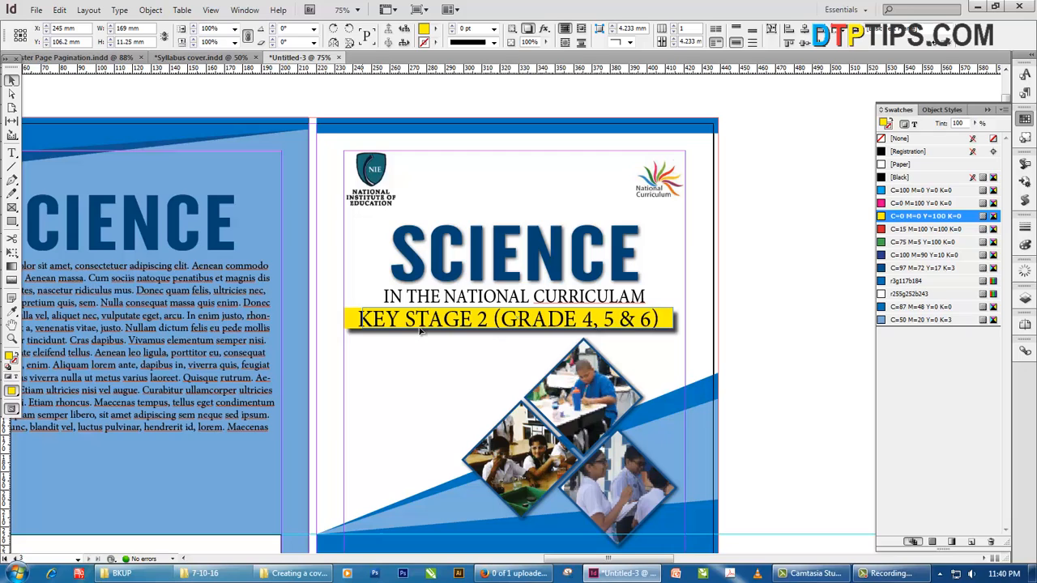
click(747, 359)
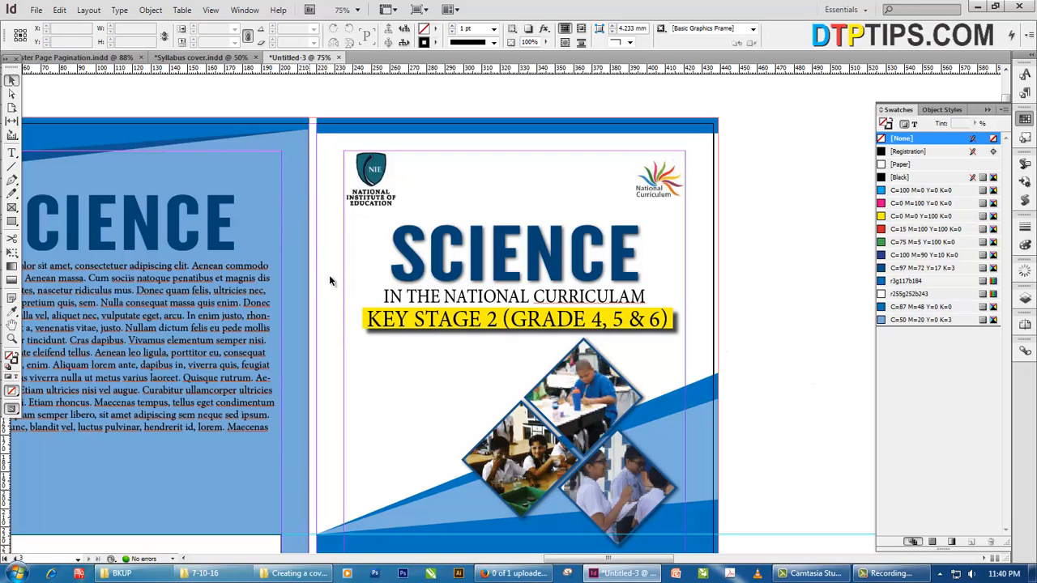
key(alt)
scroll(360, 287, left, 2)
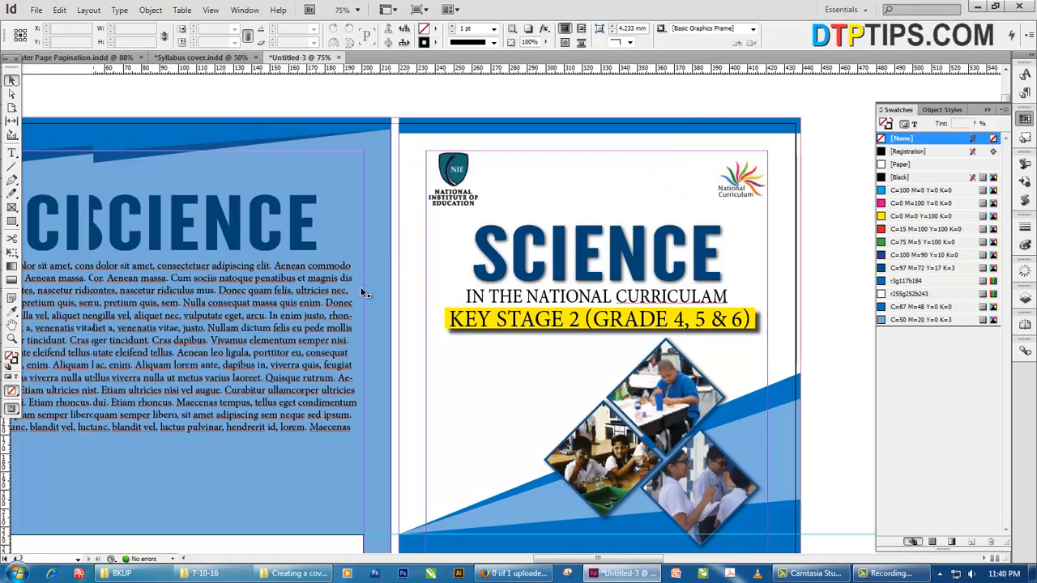
click(392, 128)
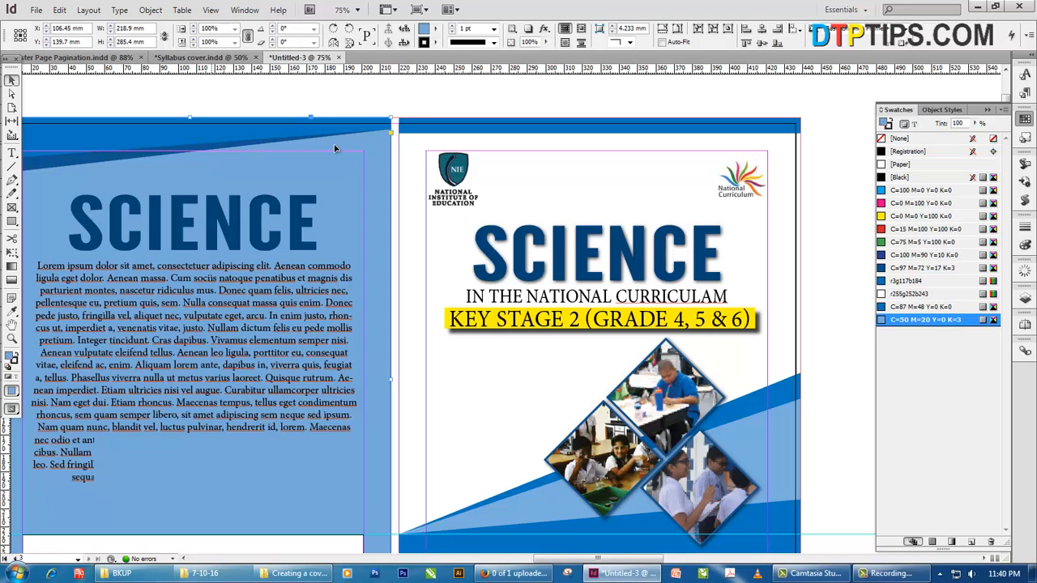
key(shift+p)
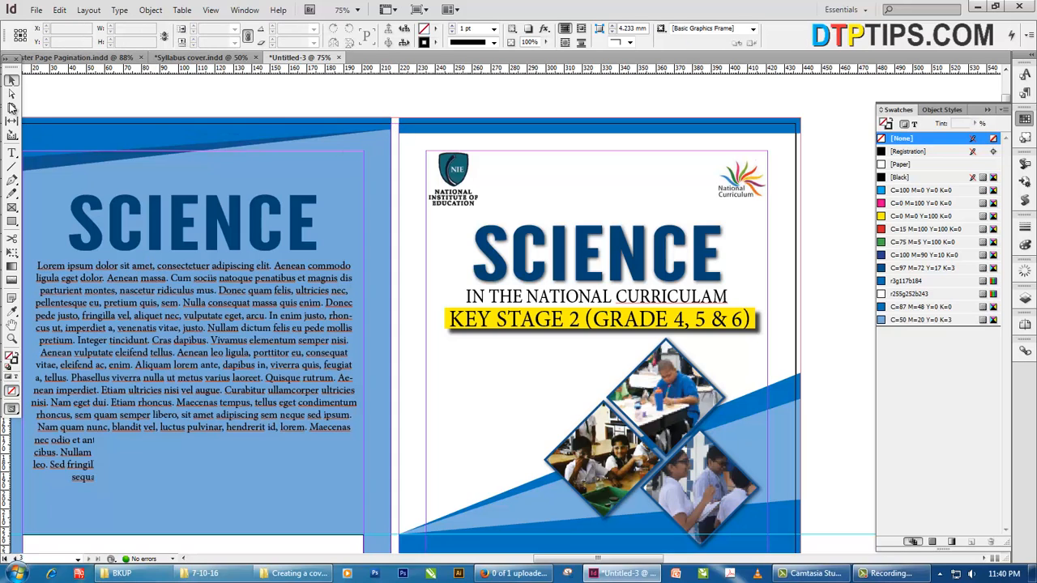
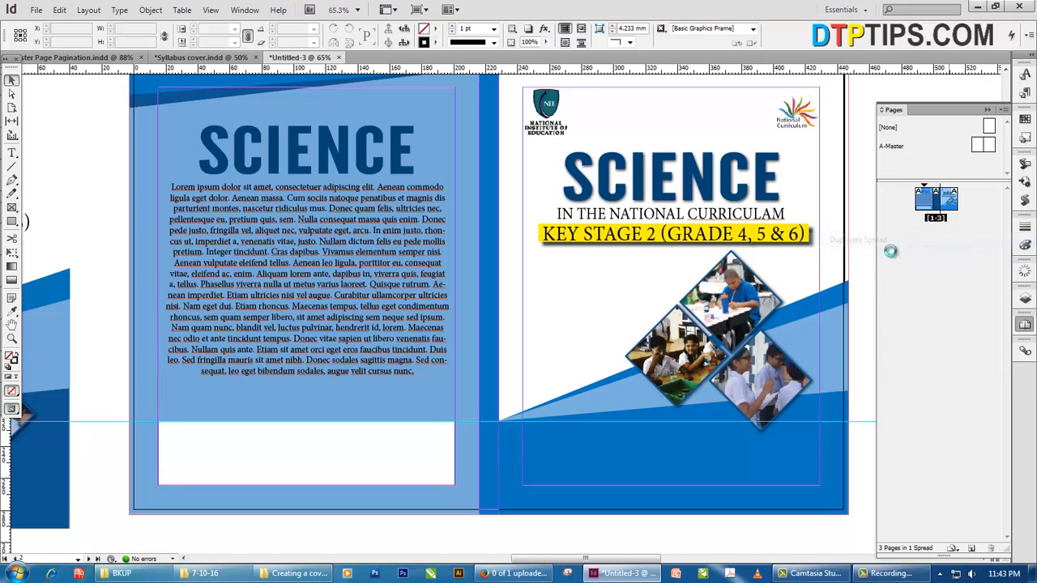
- Set both the spine page and its blue rectangle to 15 mm wide on the second spread
click(489, 298)
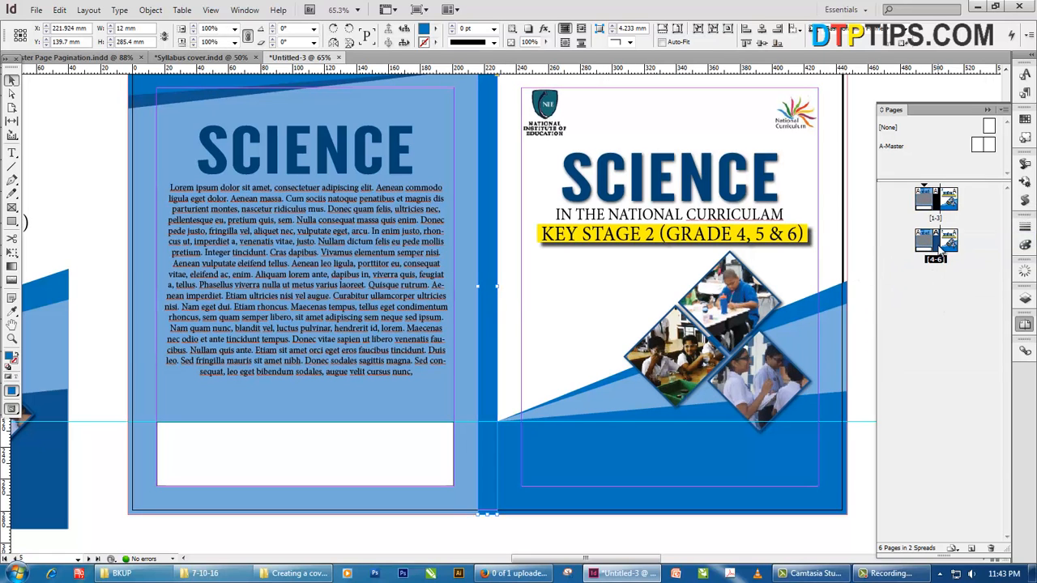
click(11, 108)
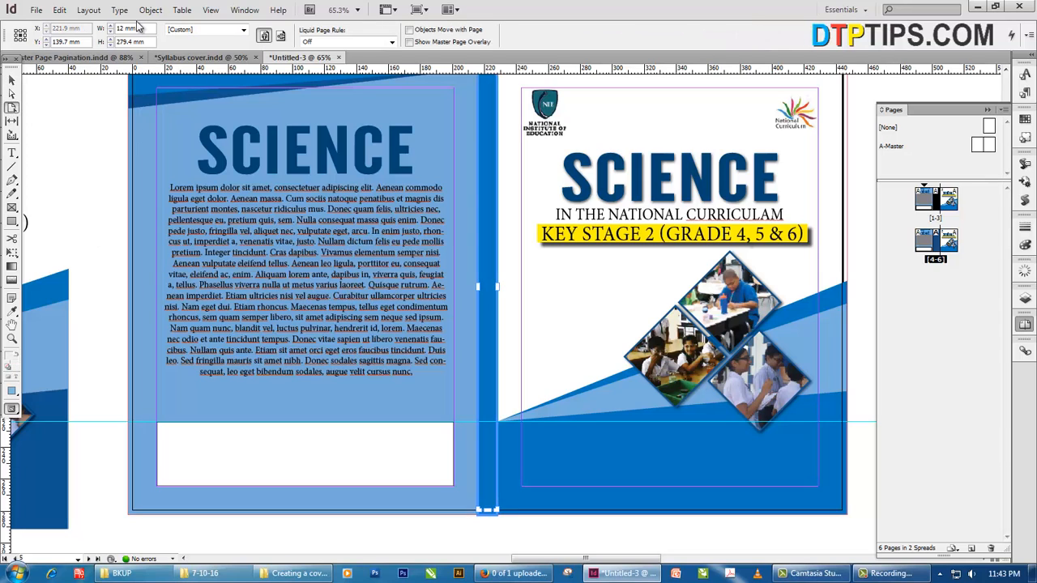
click(131, 28)
click(12, 80)
click(488, 281)
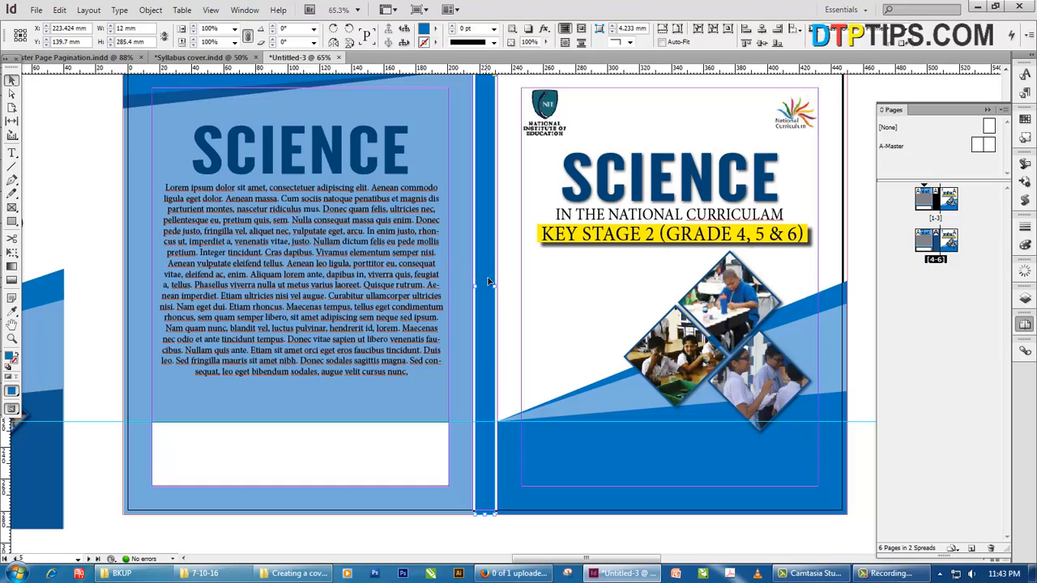
click(139, 30)
text(15)
key(Return)
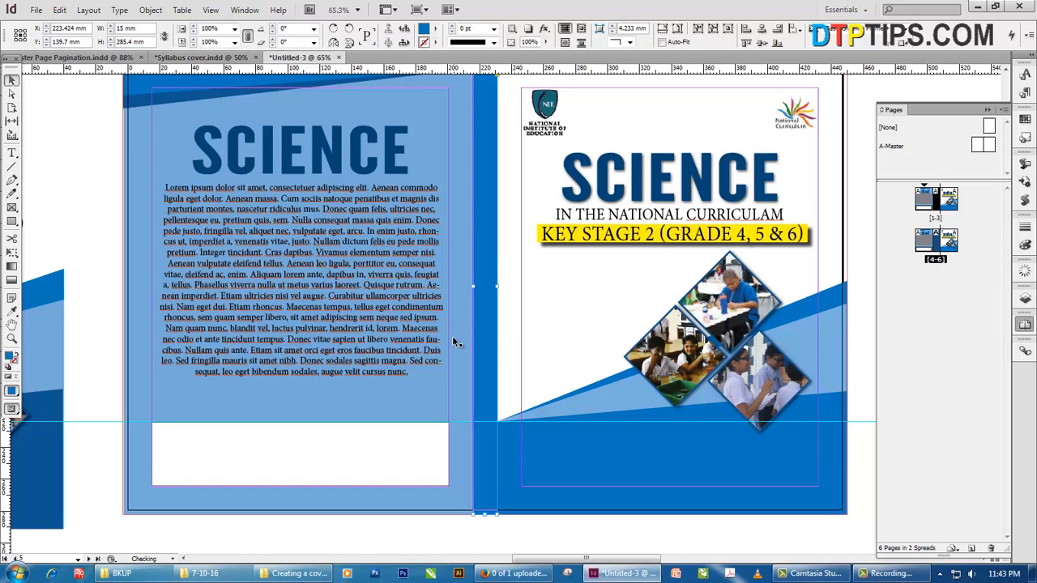
- Duplicate the second spread, pages 4-6, to make a third cover version
scroll(229, 290, up, 1)
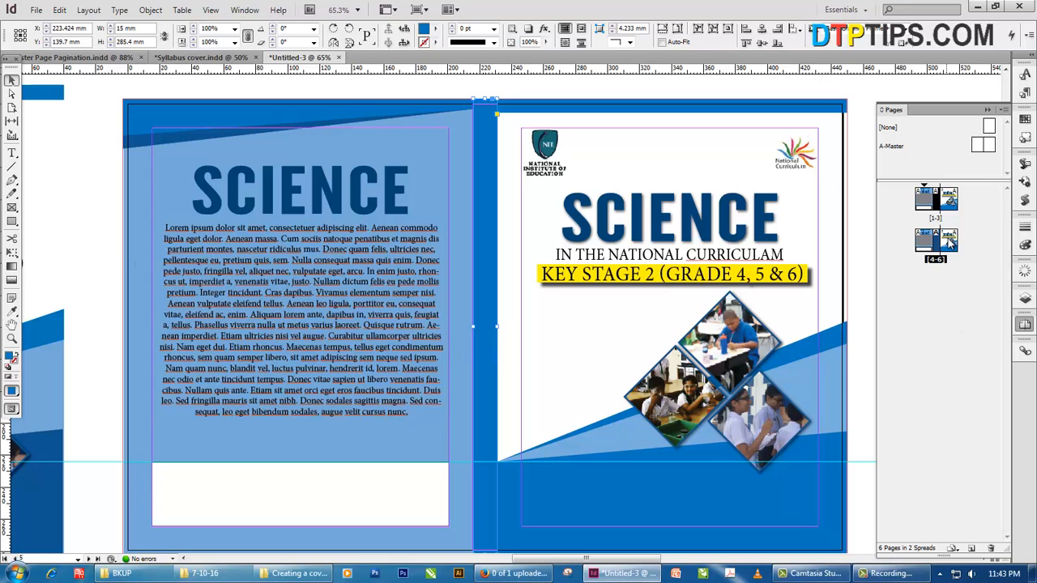
right_click(950, 254)
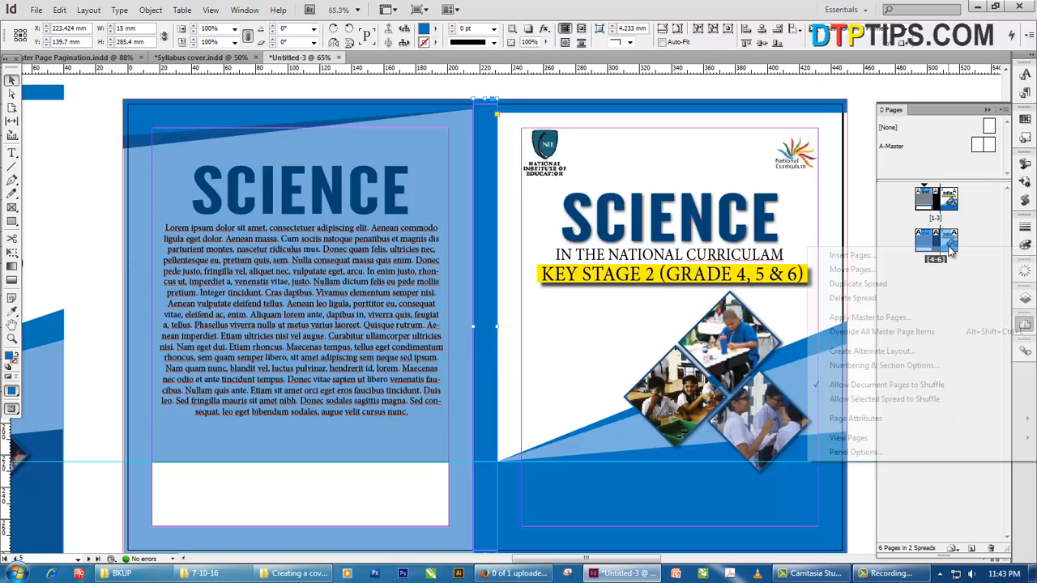
click(878, 285)
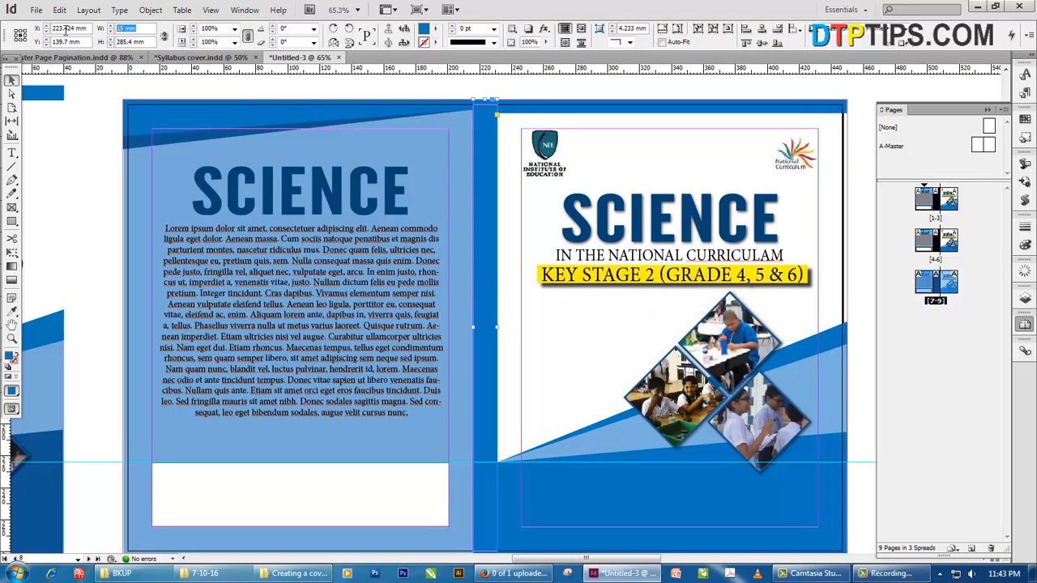
- Set both the spine rectangle and the spine page to 20 mm wide on the third spread
text(20)
key(Return)
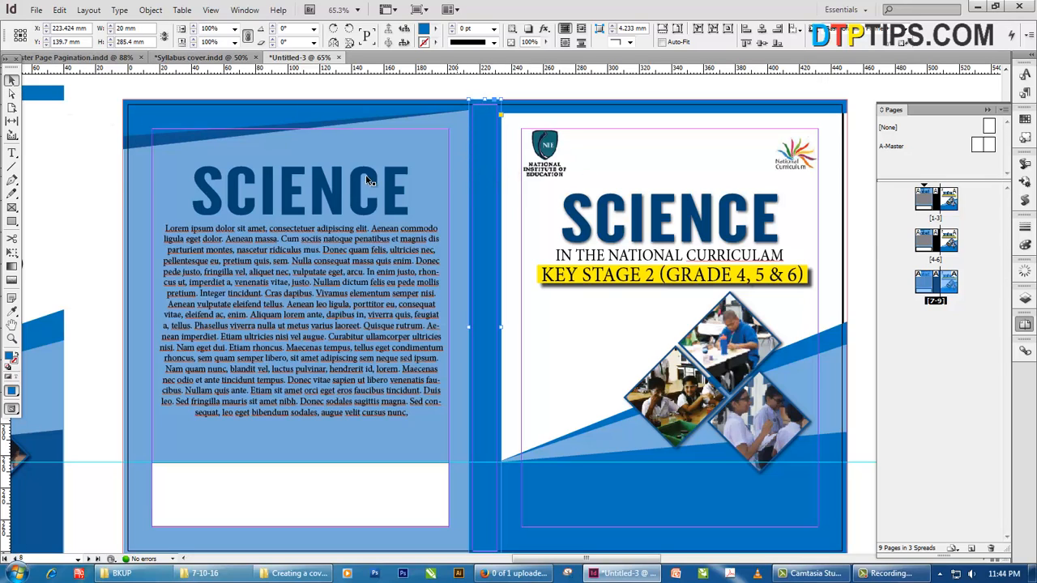
click(11, 107)
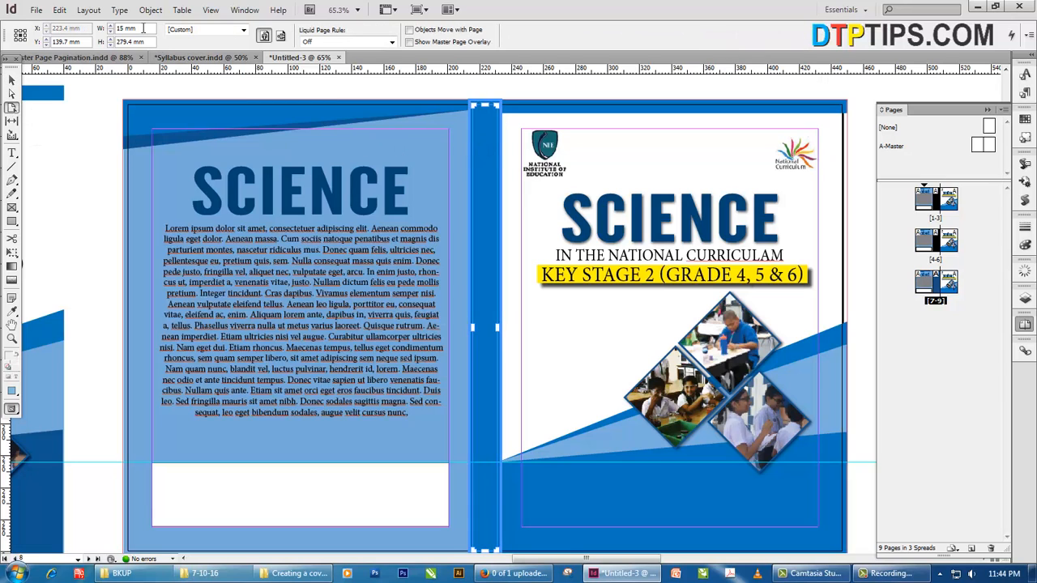
drag(137, 29, 7, 34)
key(Return)
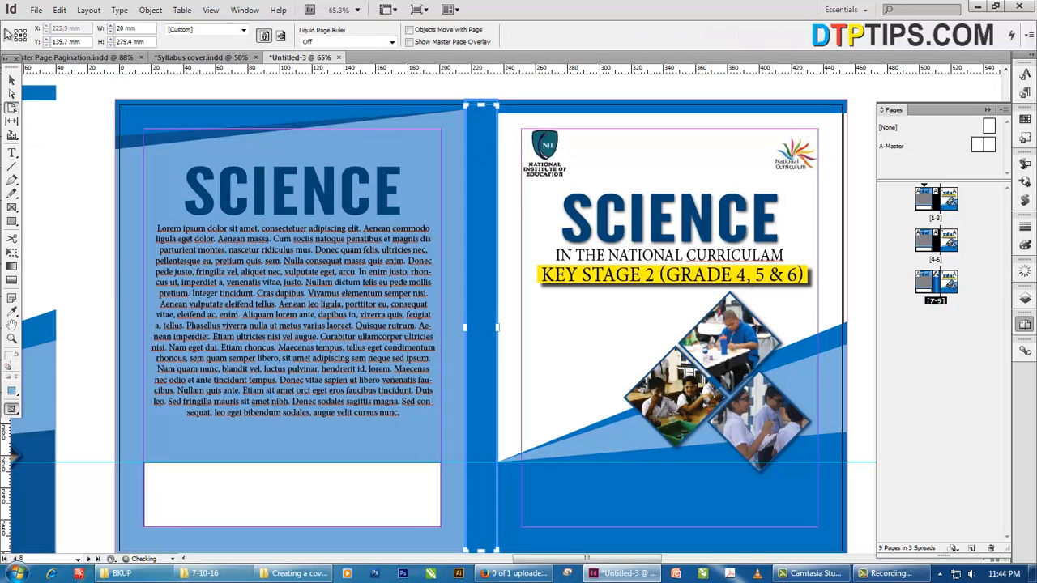
click(13, 80)
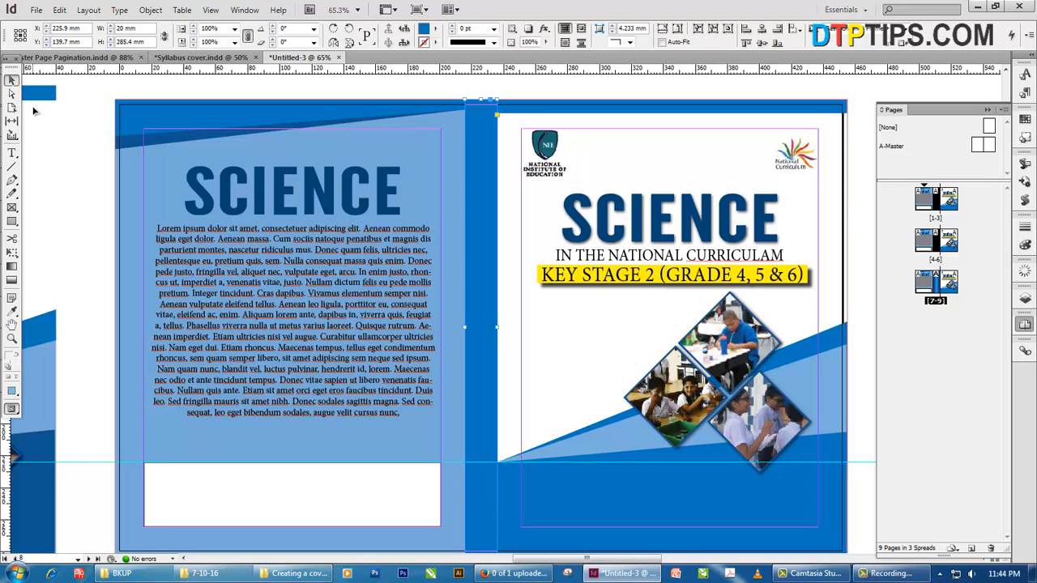
- Compare the spine widths across the three cover spreads, then view all the spreads together
scroll(438, 194, up, 5)
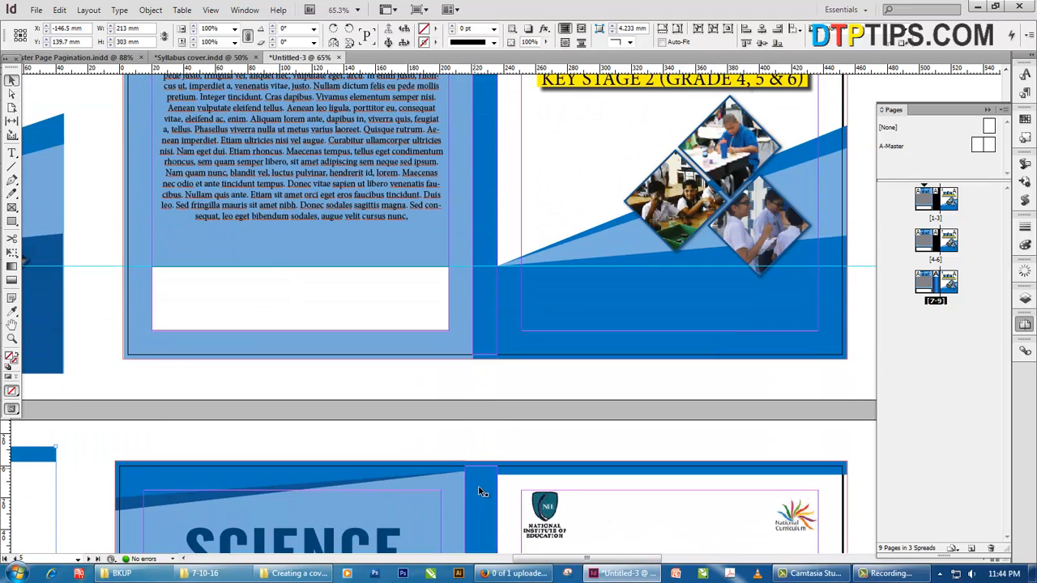
click(481, 505)
scroll(492, 356, down, 1)
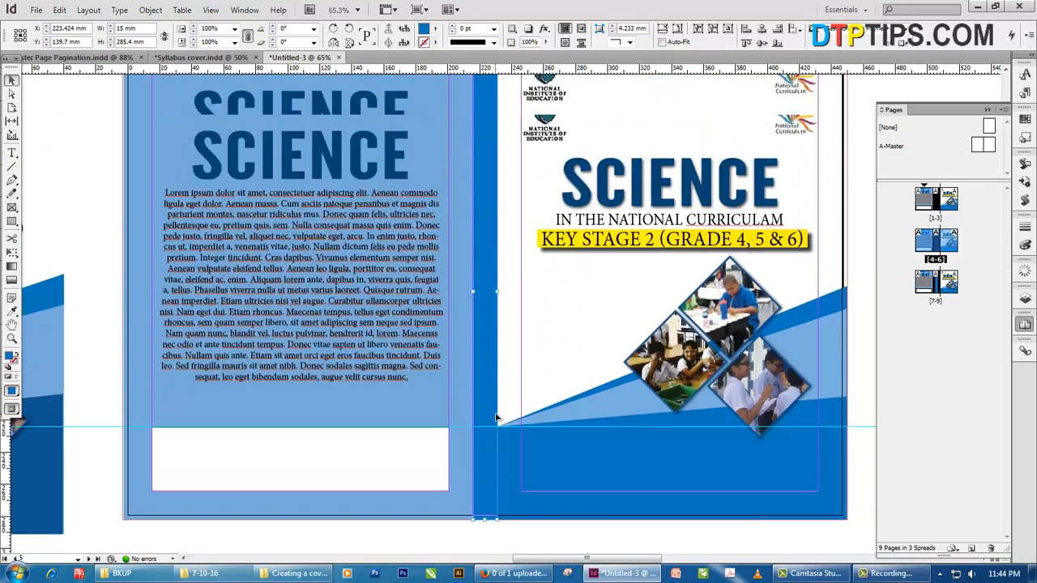
click(488, 296)
scroll(506, 400, down, 3)
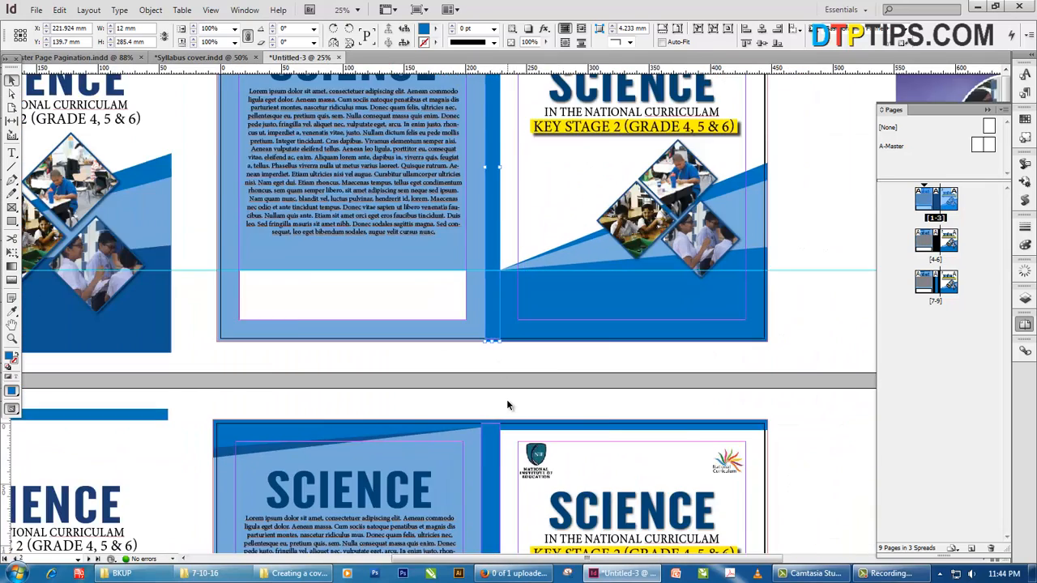
scroll(676, 412, down, 1)
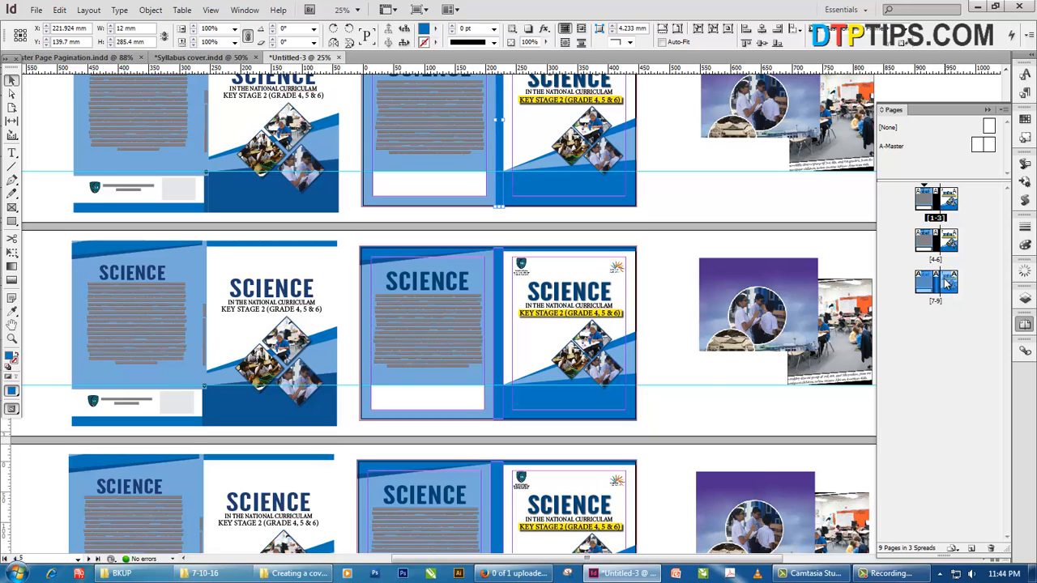
click(695, 412)
scroll(655, 426, up, 2)
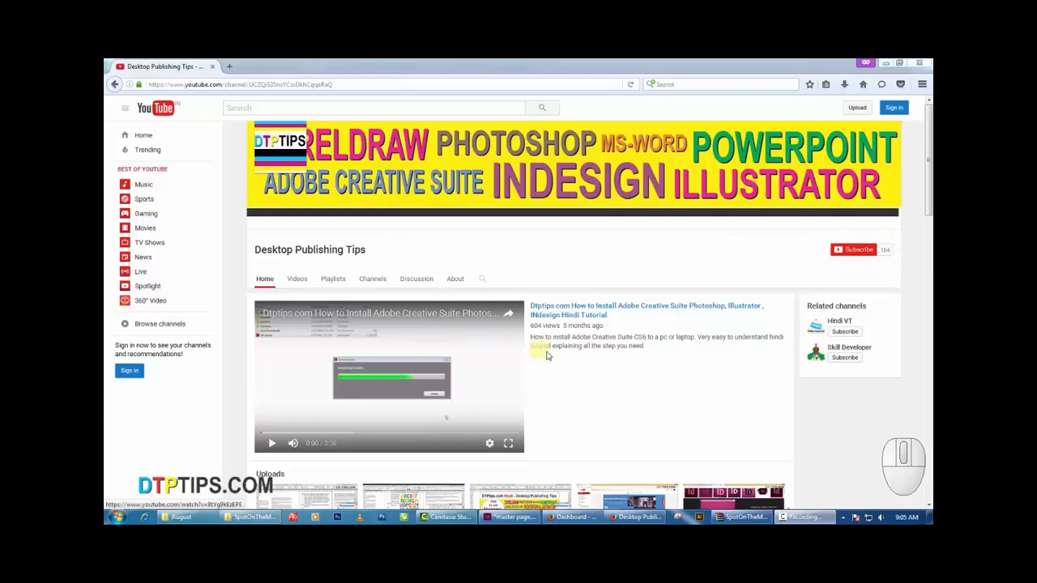
- Switch to YouTube in the browser and look through the Desktop Publishing Tips channel's video sections and created playlists
scroll(662, 383, down, 3)
scroll(312, 392, down, 3)
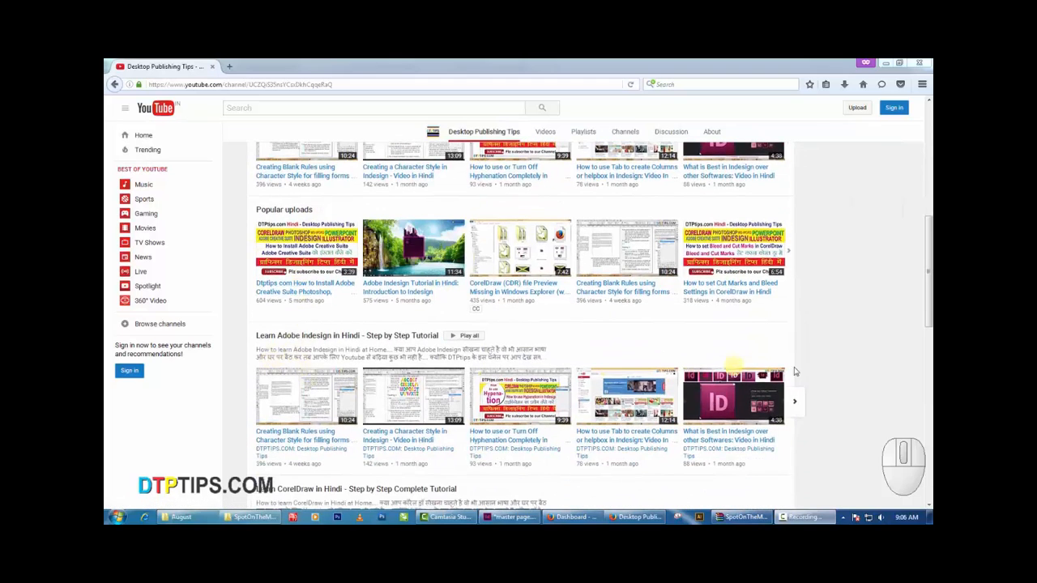
scroll(814, 382, down, 3)
scroll(651, 378, down, 3)
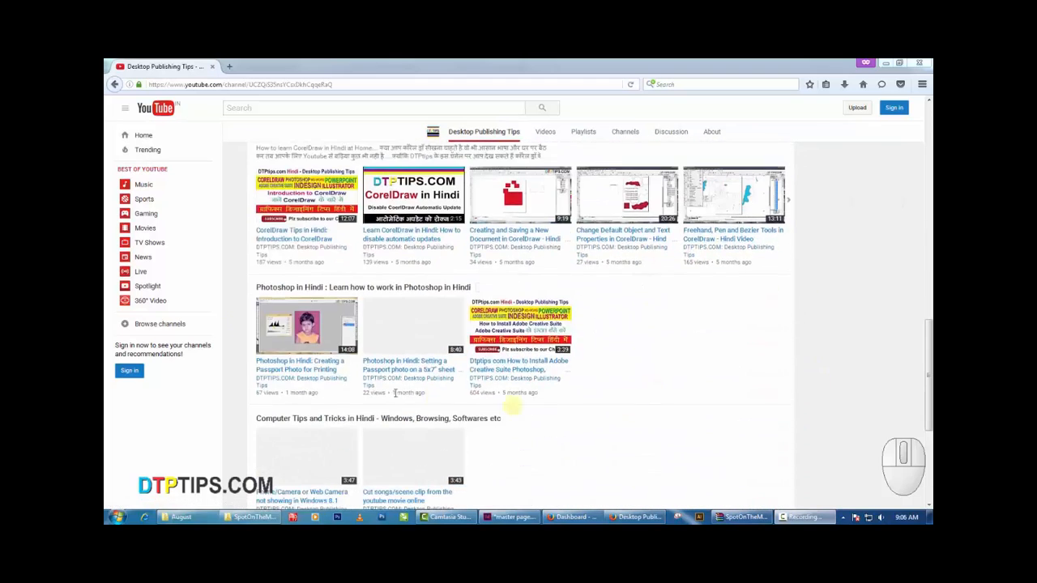
scroll(586, 371, down, 2)
scroll(541, 398, down, 2)
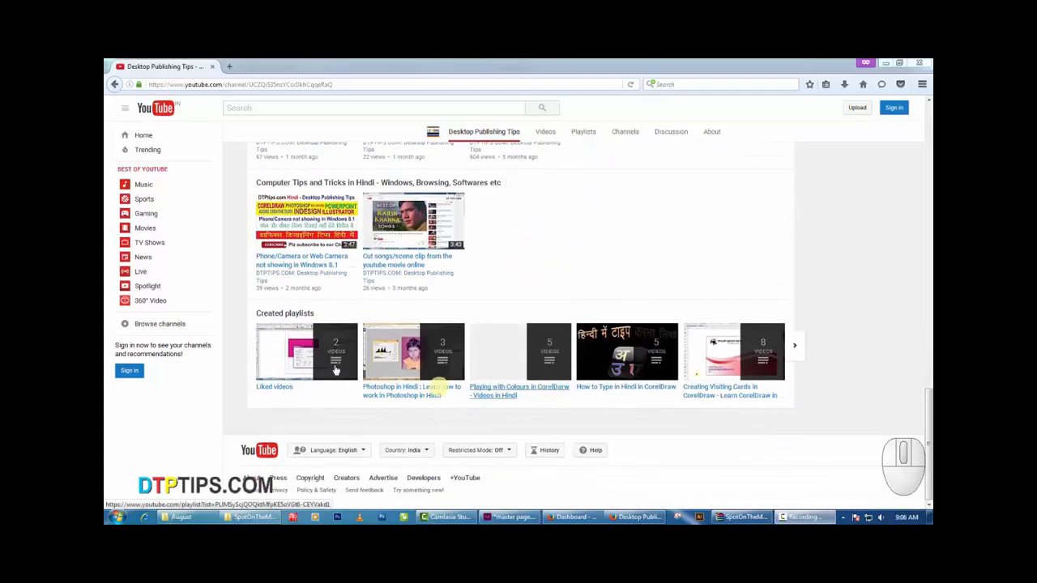
scroll(565, 331, up, 6)
scroll(565, 330, up, 5)
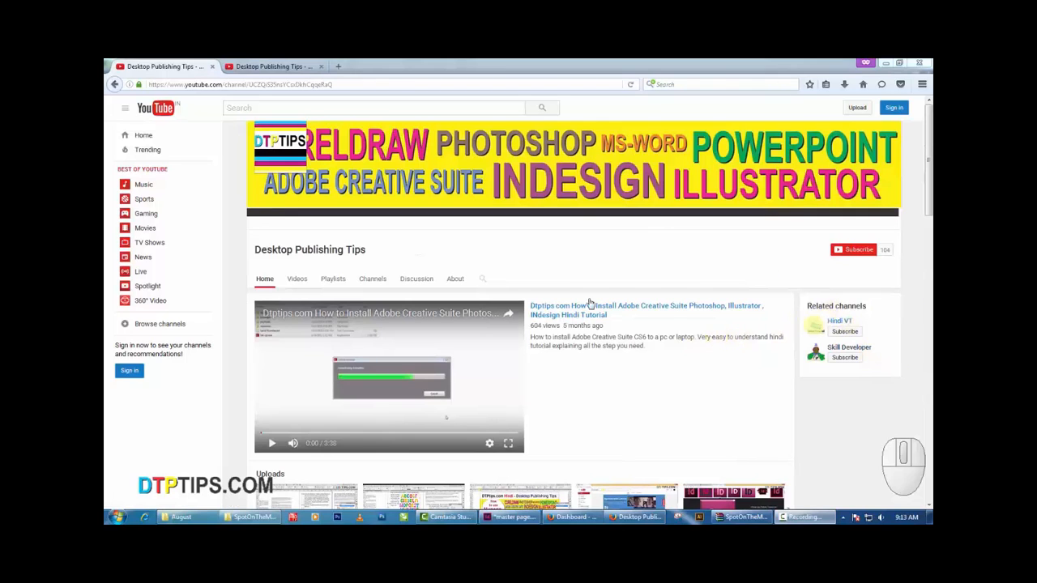
- Check the YouTube search results for Desktop Publishing Tips and return to the channel page
click(263, 68)
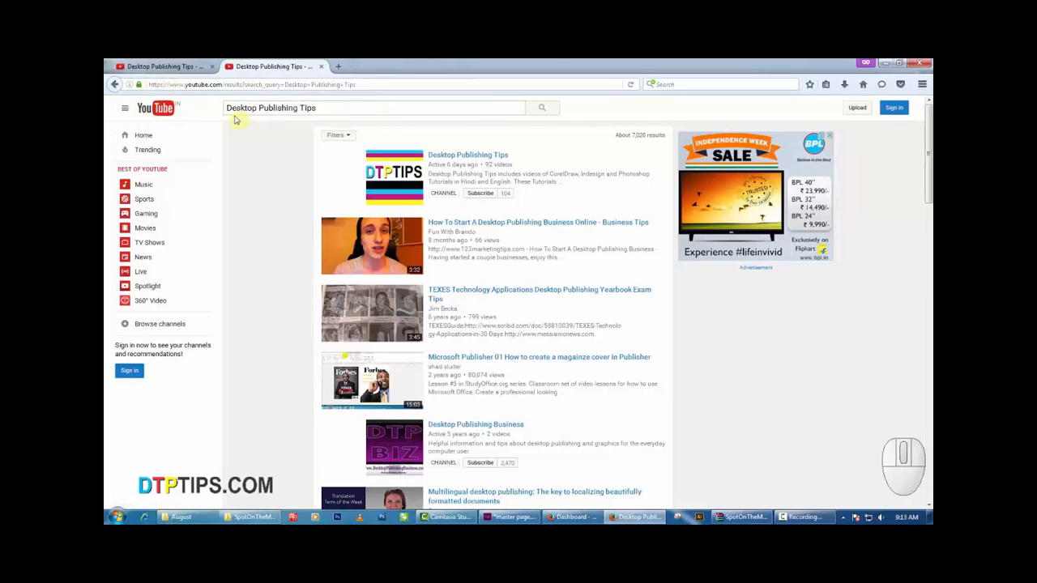
drag(322, 108, 219, 108)
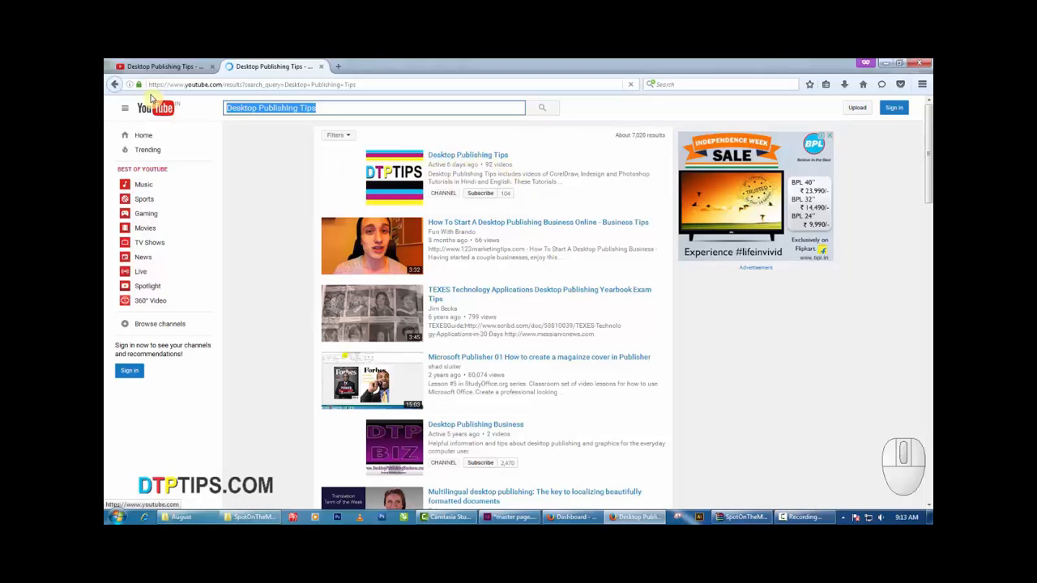
click(160, 68)
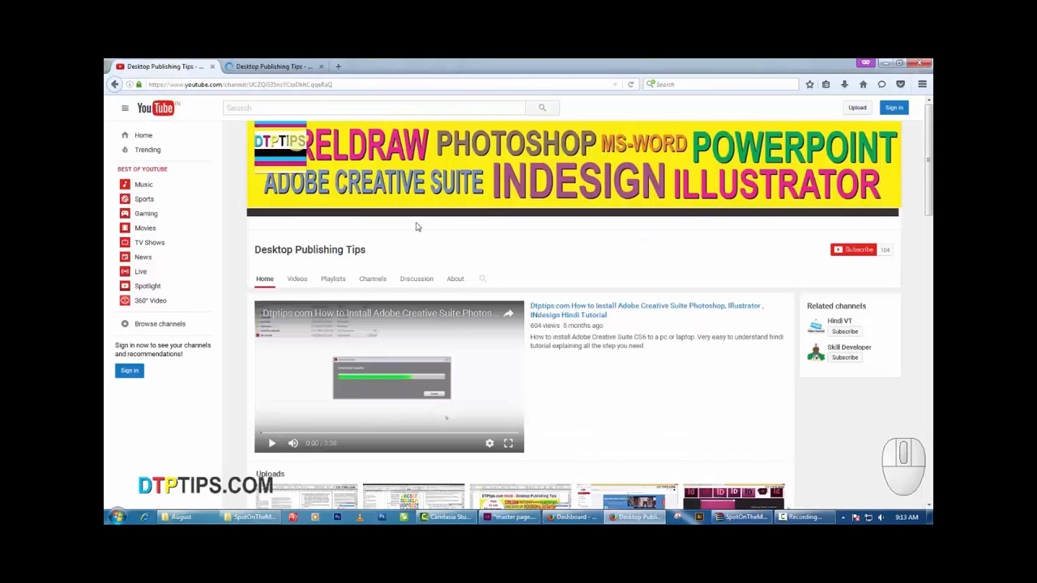
- Browse the videos in the channel's Uploads and Learn Adobe Indesign in Hindi rows
scroll(631, 360, down, 3)
scroll(635, 364, down, 3)
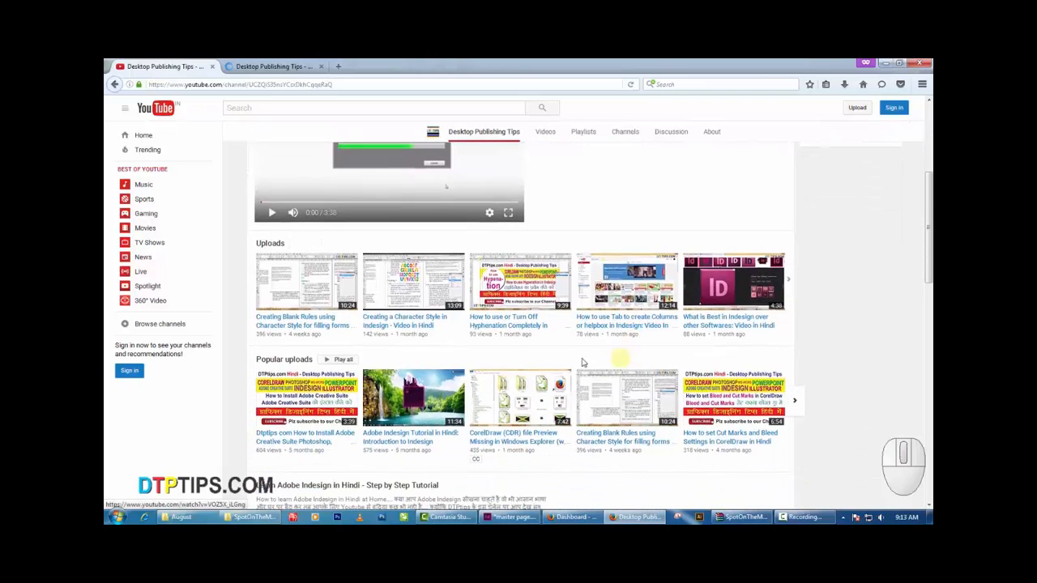
click(790, 285)
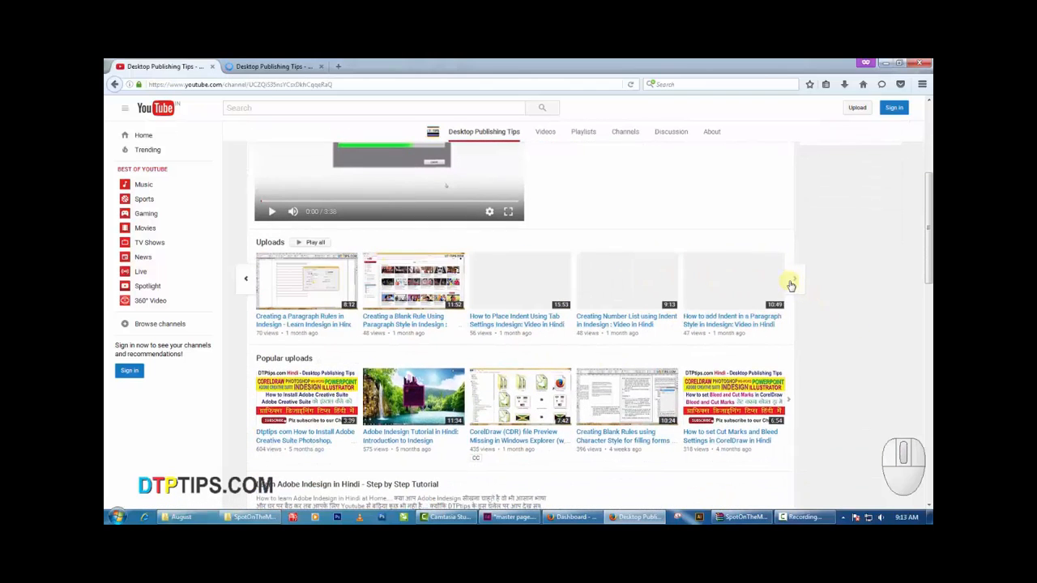
scroll(809, 388, down, 3)
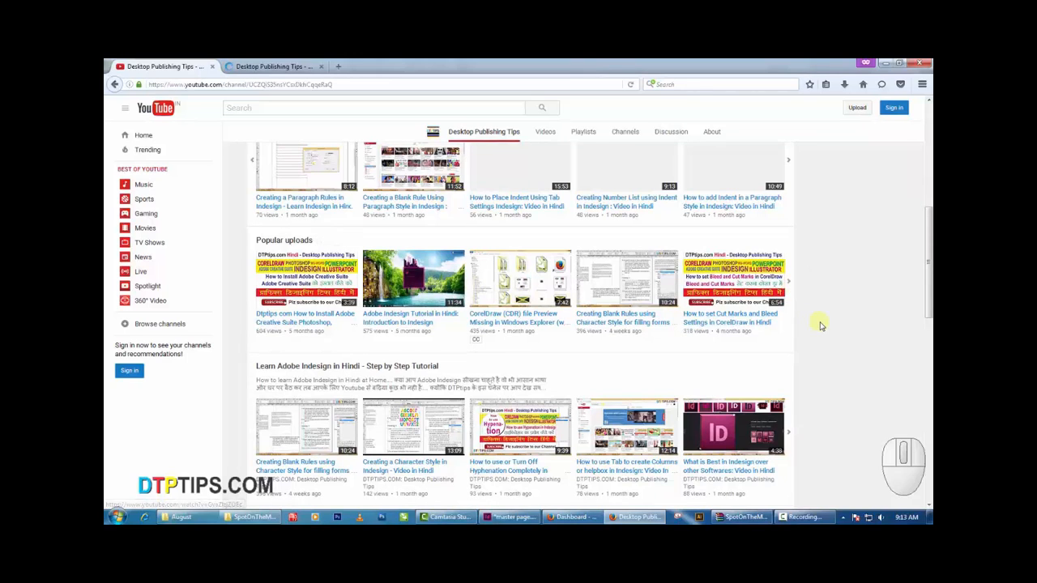
scroll(802, 340, down, 3)
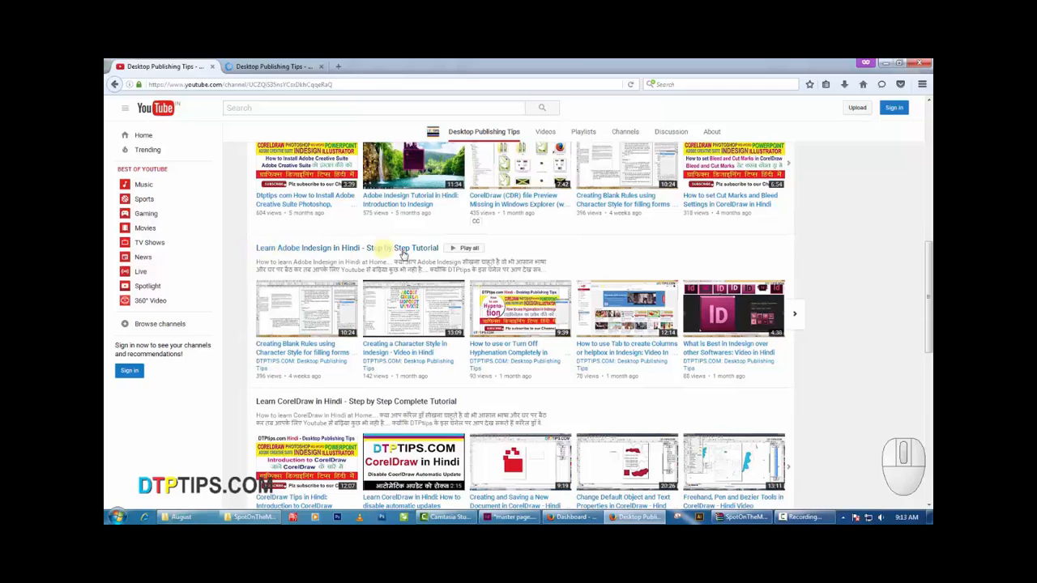
click(790, 316)
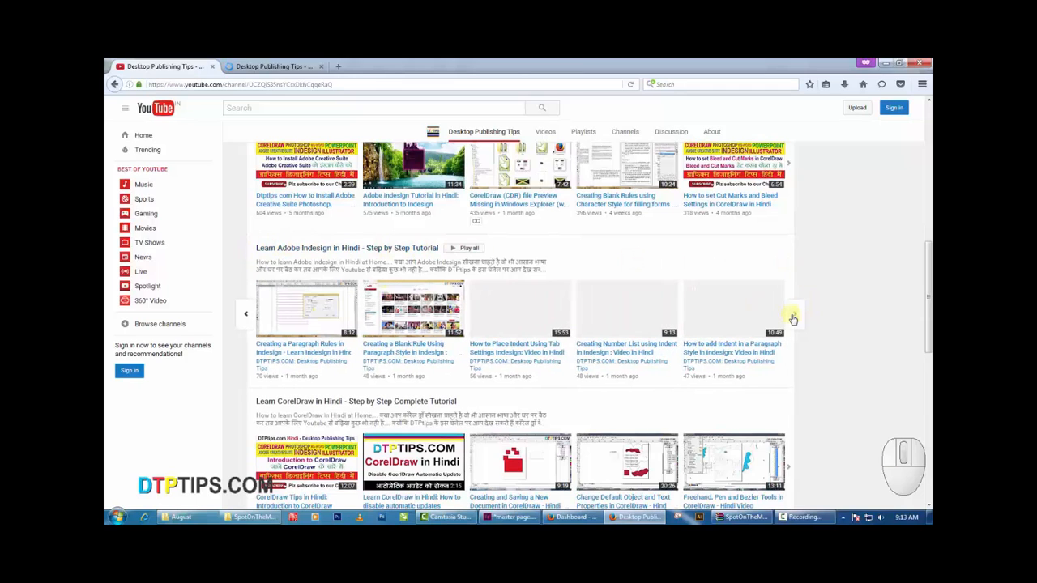
click(247, 316)
- Browse the Learn CorelDraw in Hindi row and the Photoshop, computer tips and playlist sections, and return to the channel header
scroll(249, 318, down, 3)
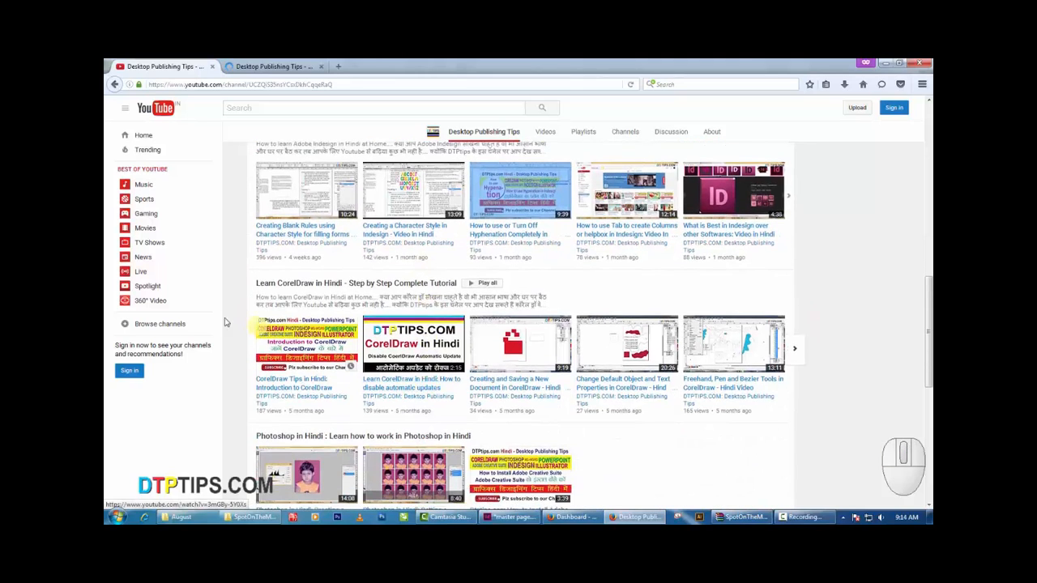
click(794, 350)
click(794, 350)
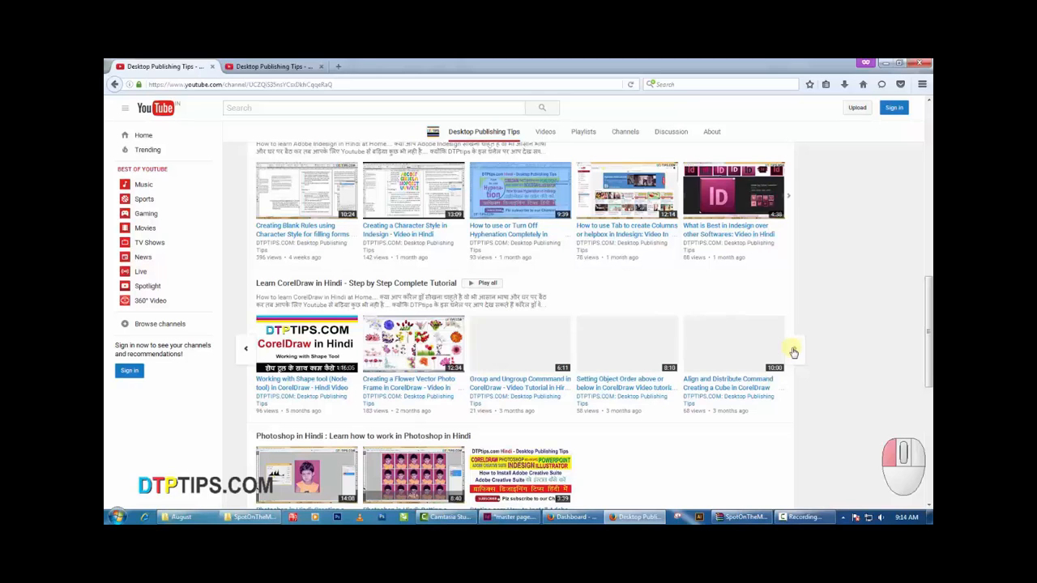
scroll(348, 366, down, 3)
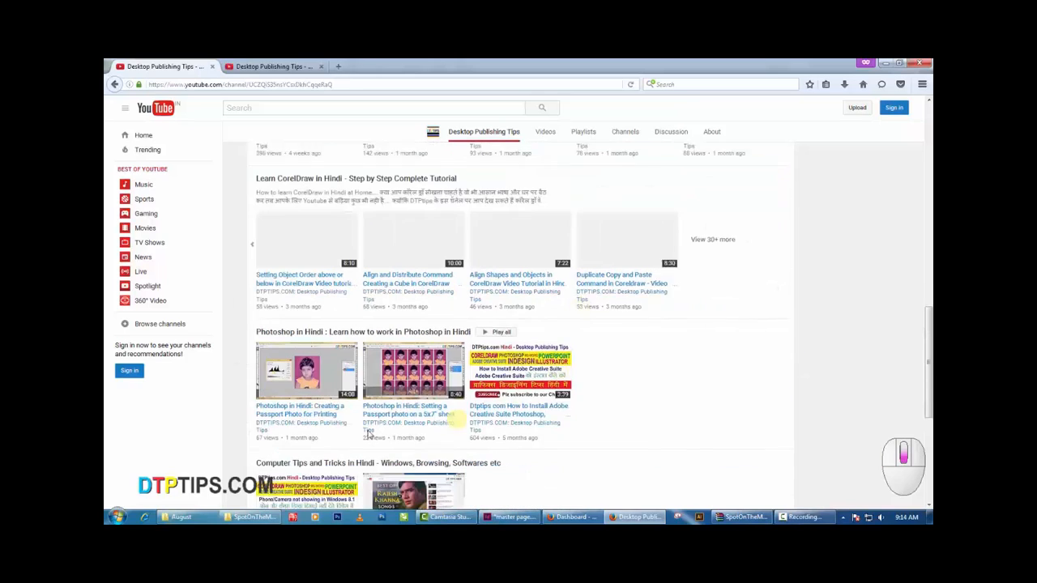
scroll(608, 377, down, 5)
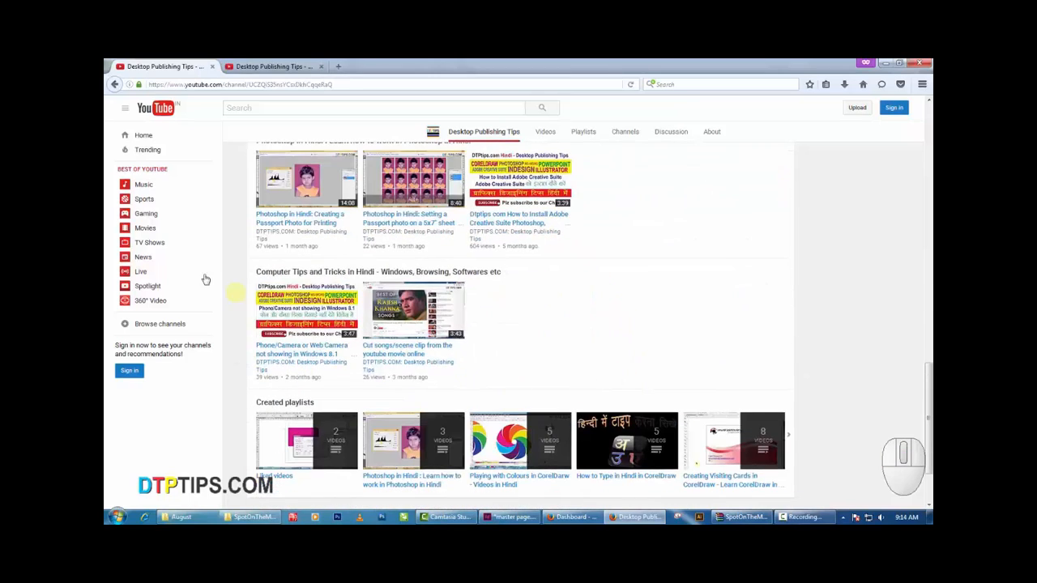
scroll(731, 338, up, 15)
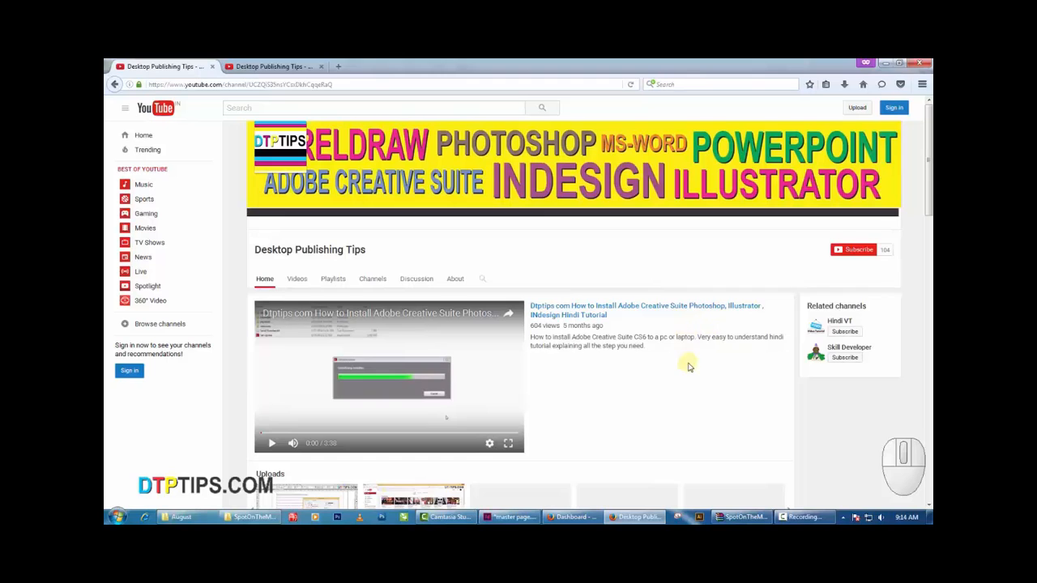
- Open the Creating a Paragraph Rules in Indesign video in a separate tab, view its page, and return to the channel page
scroll(687, 381, down, 3)
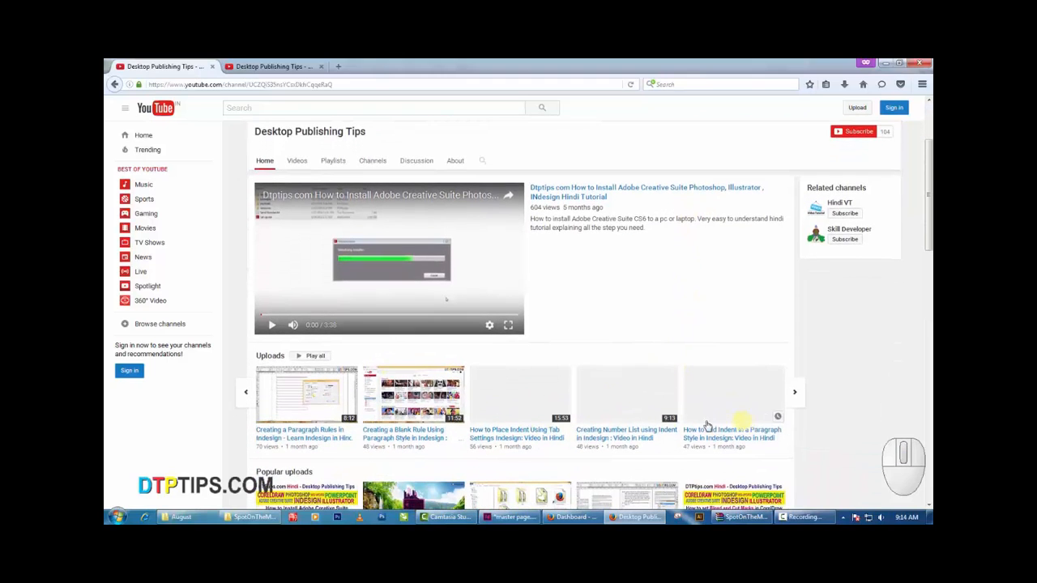
ctrl+click(307, 423)
click(258, 66)
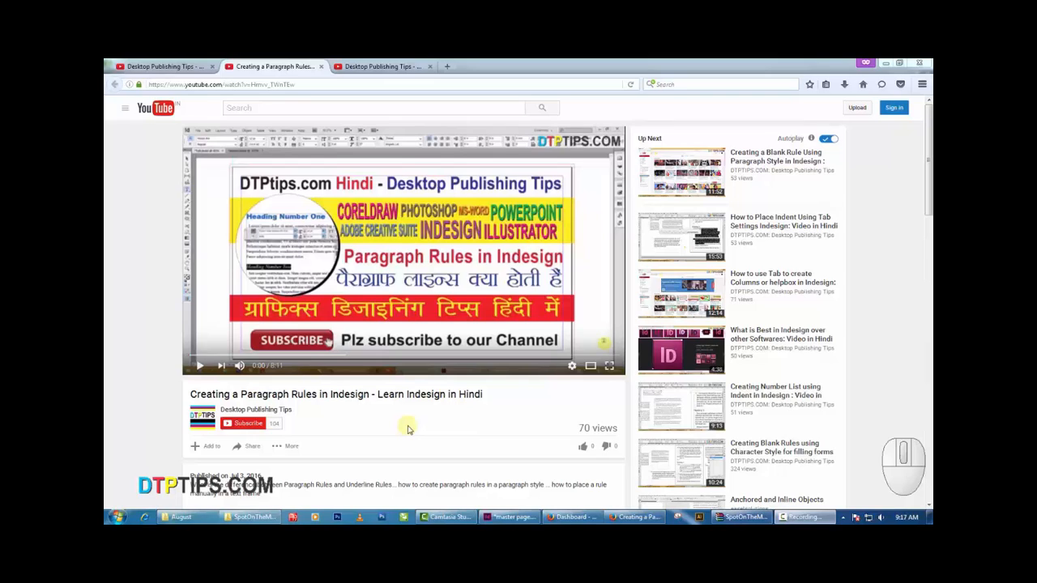
click(287, 412)
click(162, 66)
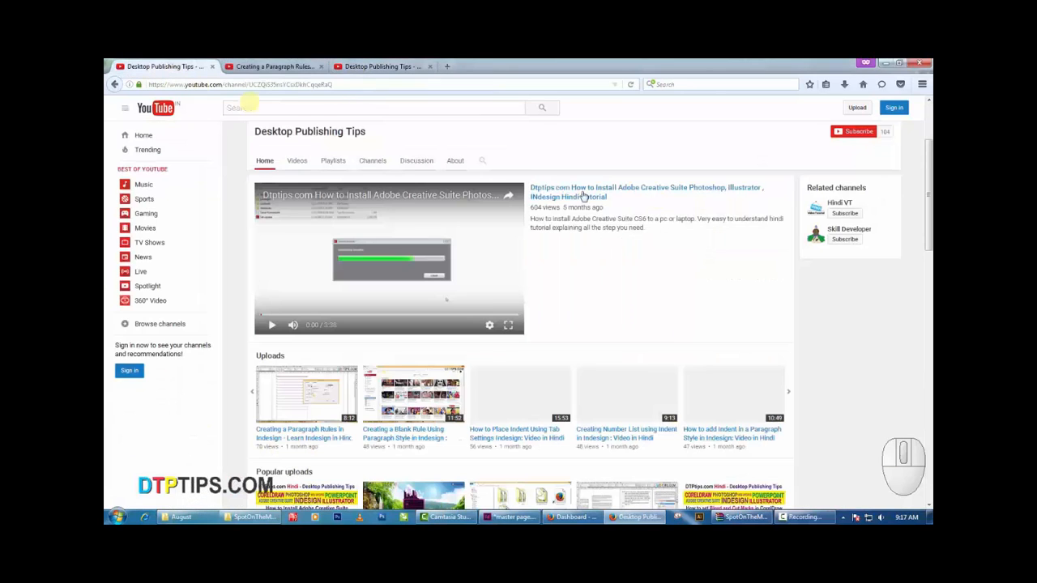